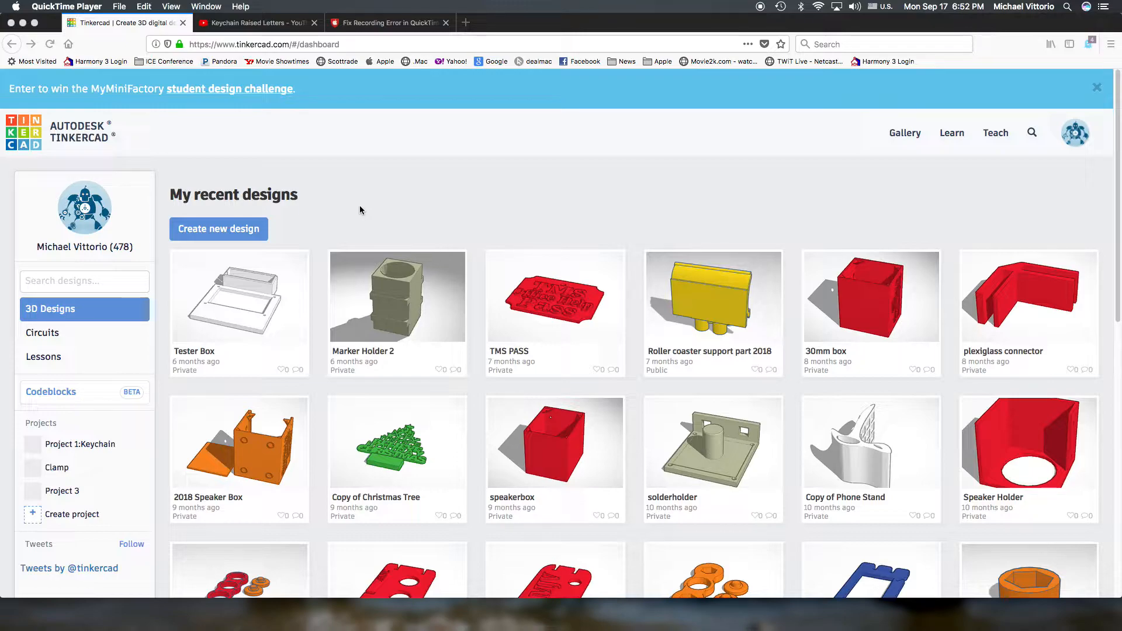
- Create a new 3D design and rename it with the owner's username followed by "keychain"
left_click(254, 230)
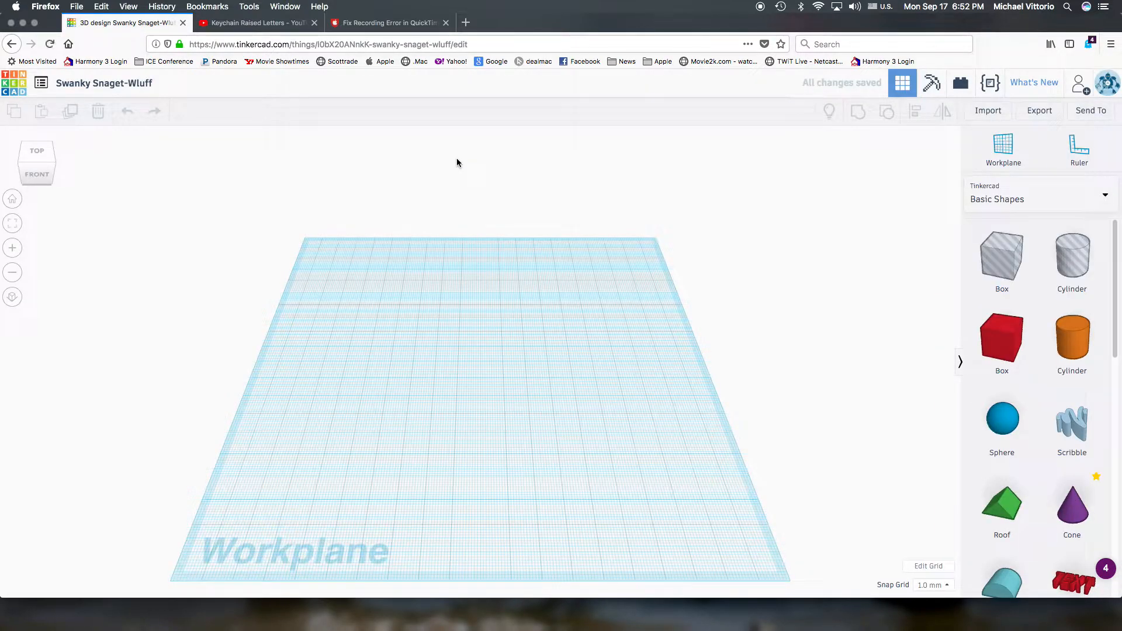
left_click(111, 84)
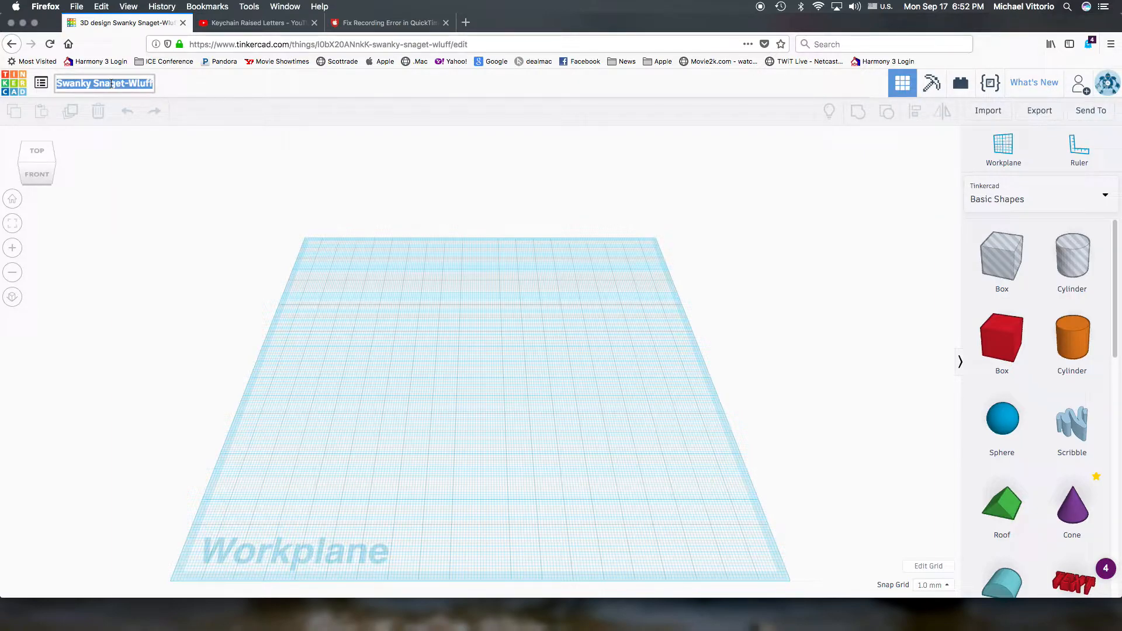
type("mvittorio ke")
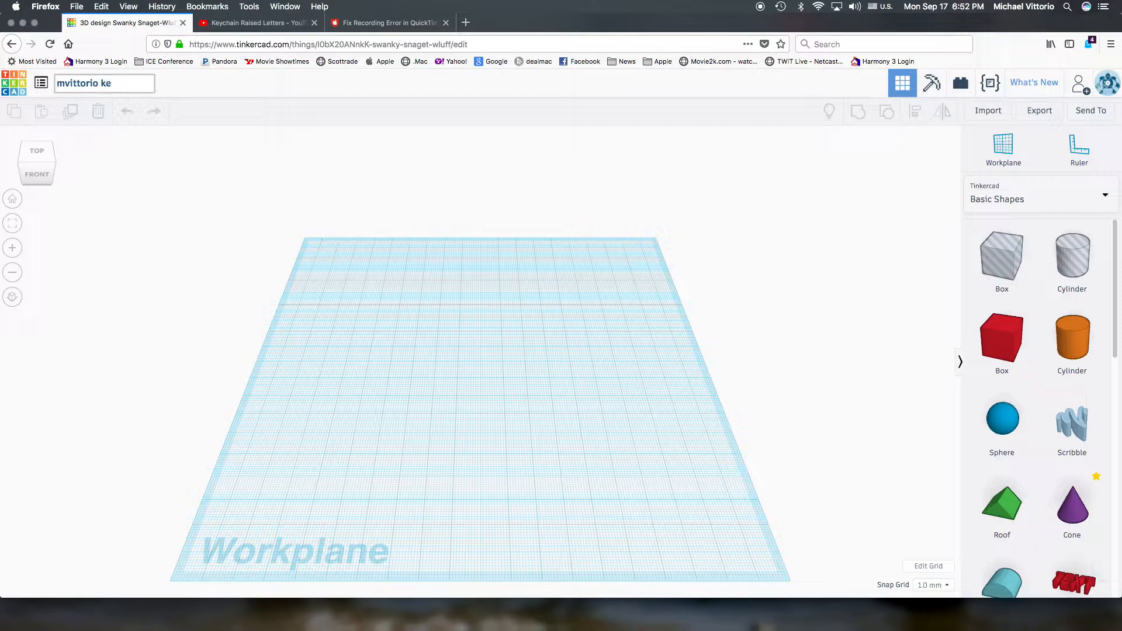
type("ychain")
key("Return")
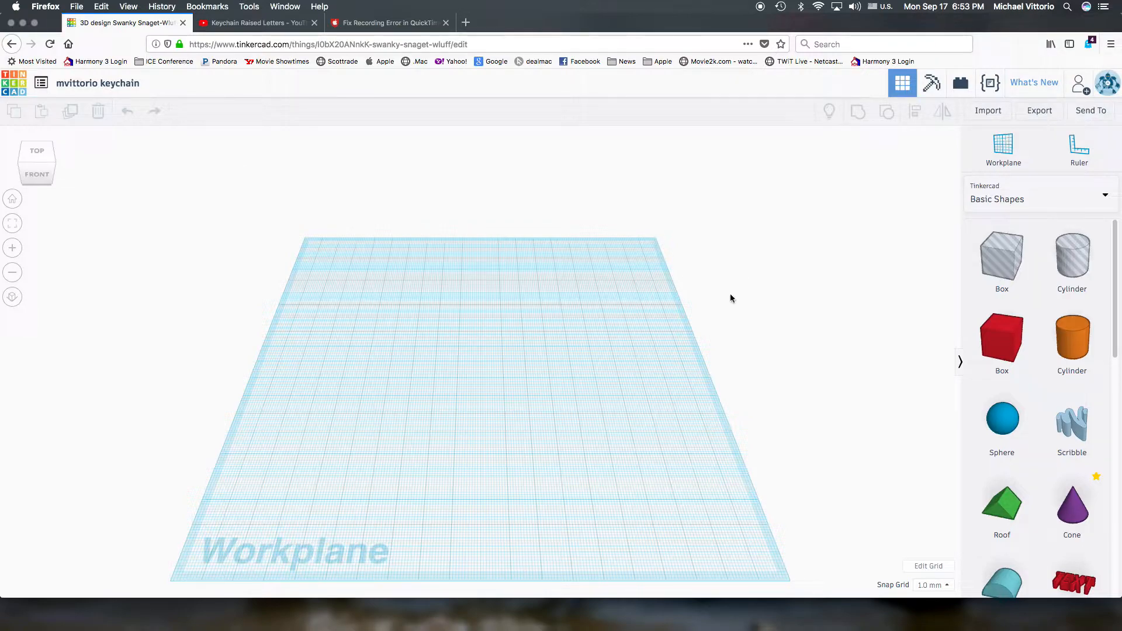
- Place a solid red box on the workplane and resize it to 85 mm wide and 6 mm high
left_click_drag(1004, 350, 361, 397)
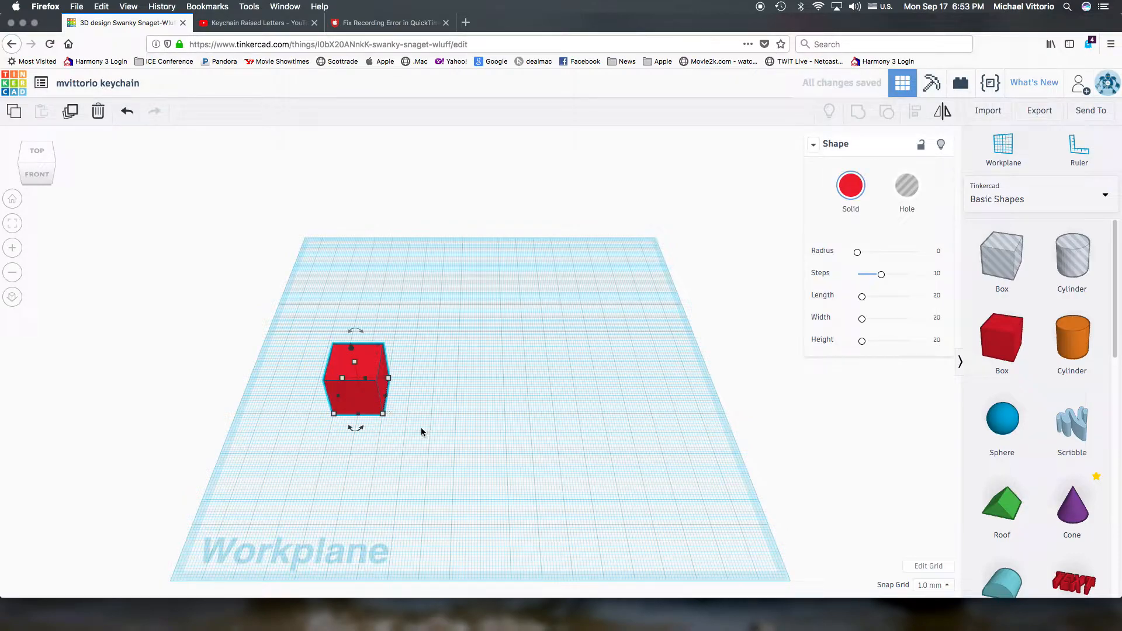
mouse_move(383, 417)
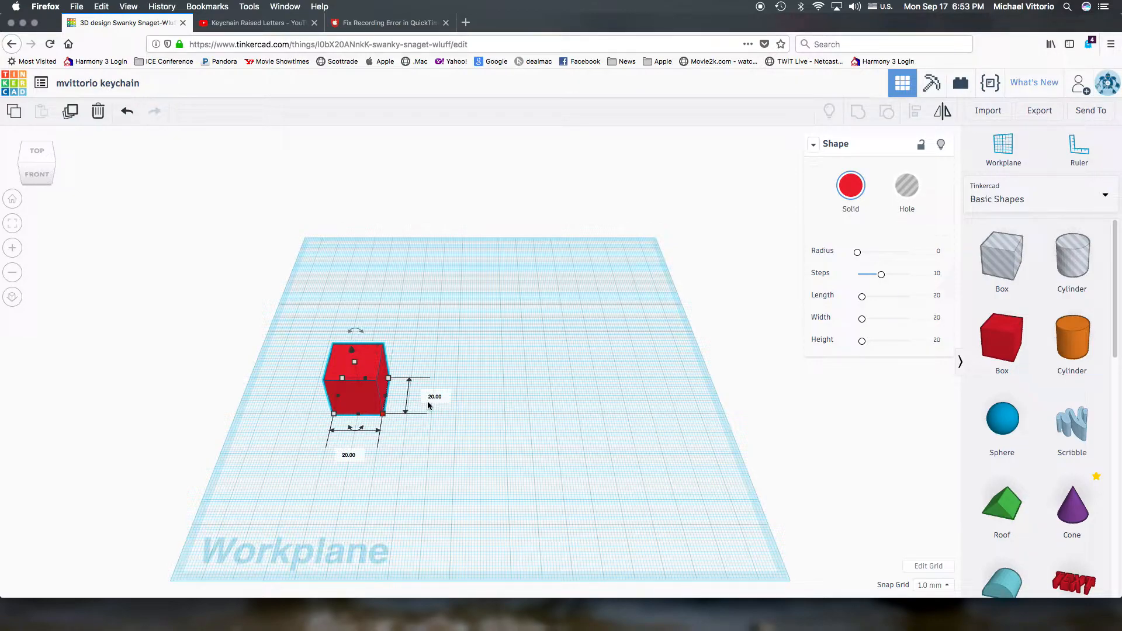
left_click(348, 454)
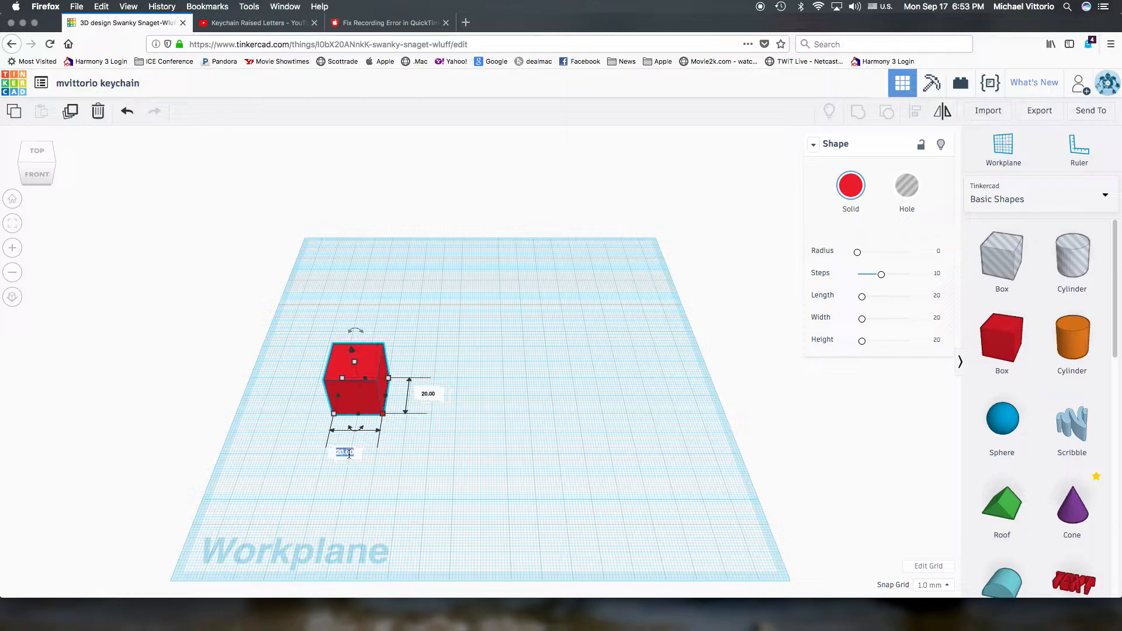
type("85")
key("Return")
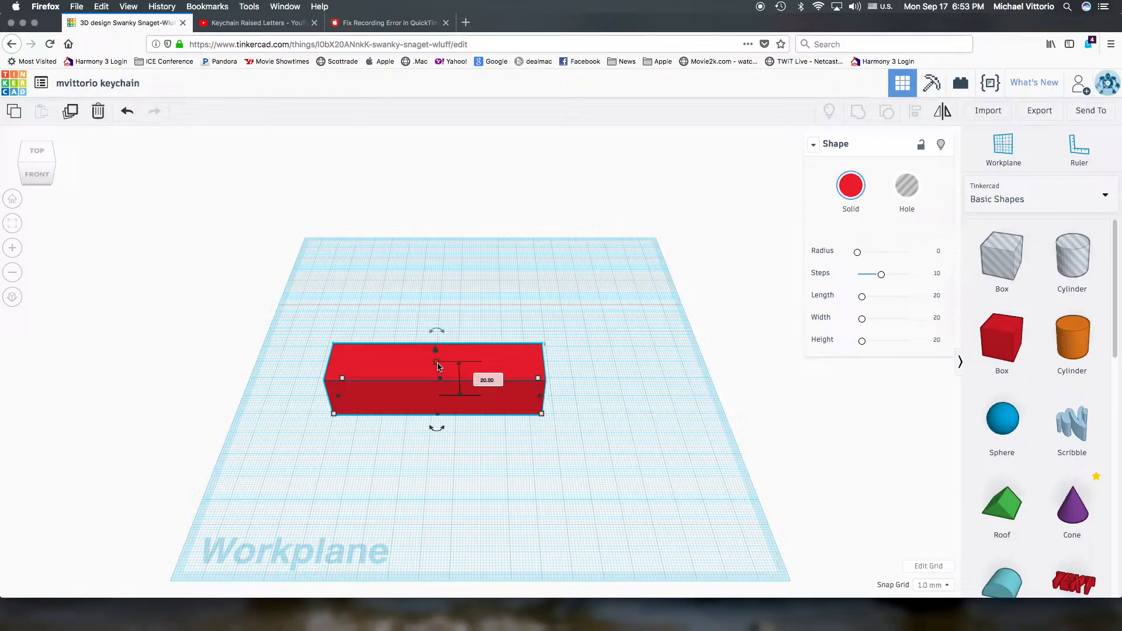
left_click(483, 384)
type("6")
key("Return")
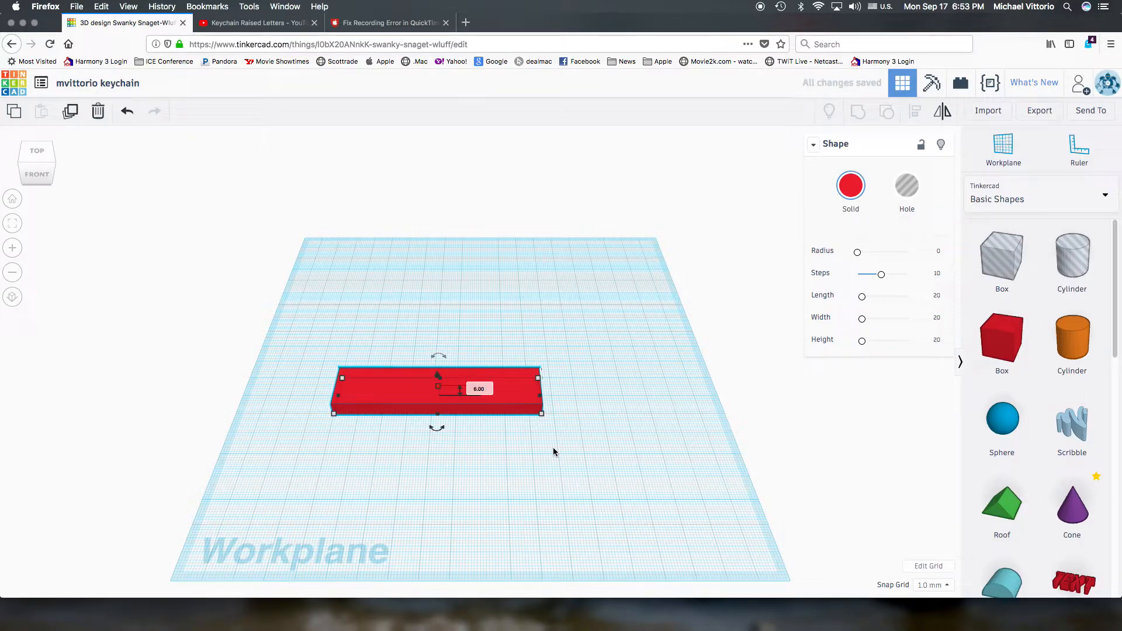
left_click(502, 441)
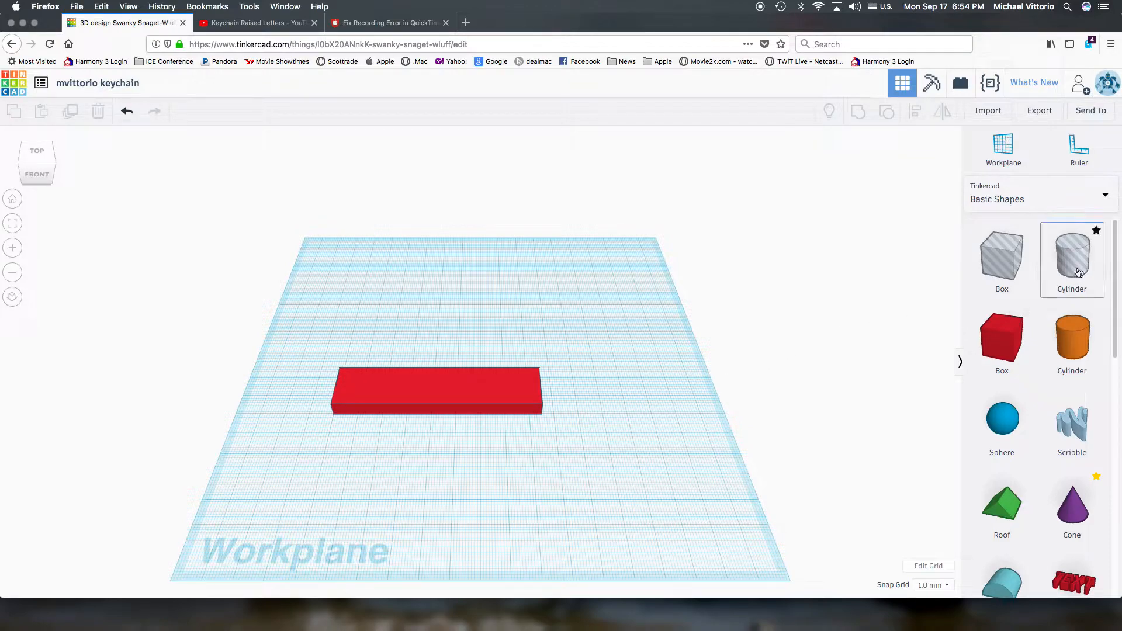
- Place a cylinder hole in front of the bar and set both of its base dimensions to 12 mm
left_click_drag(1078, 270, 550, 454)
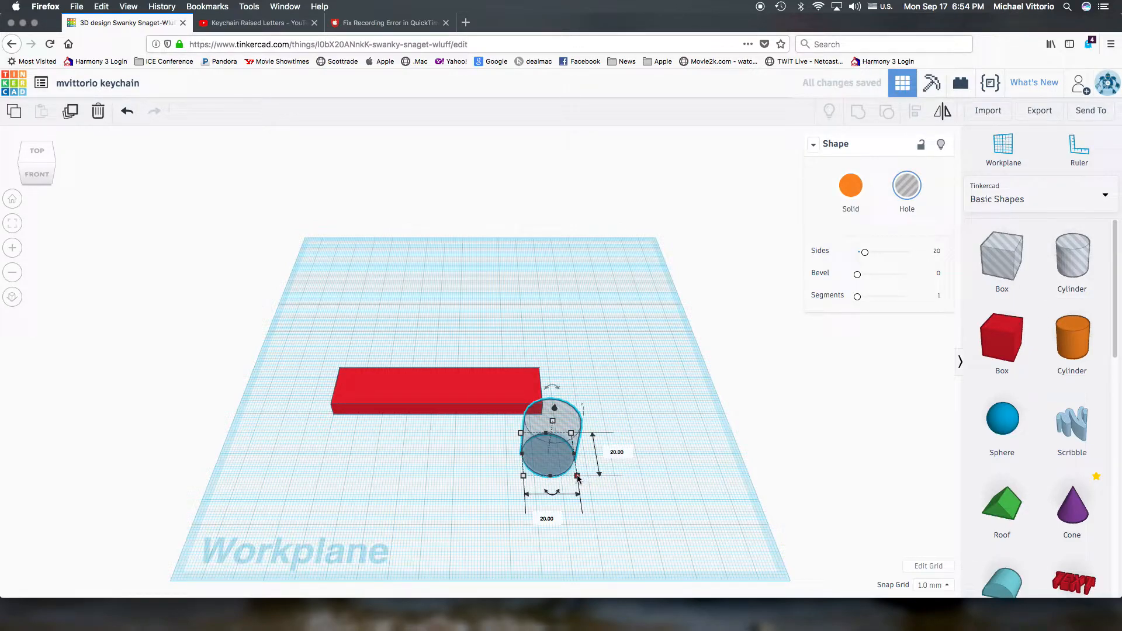
left_click(619, 462)
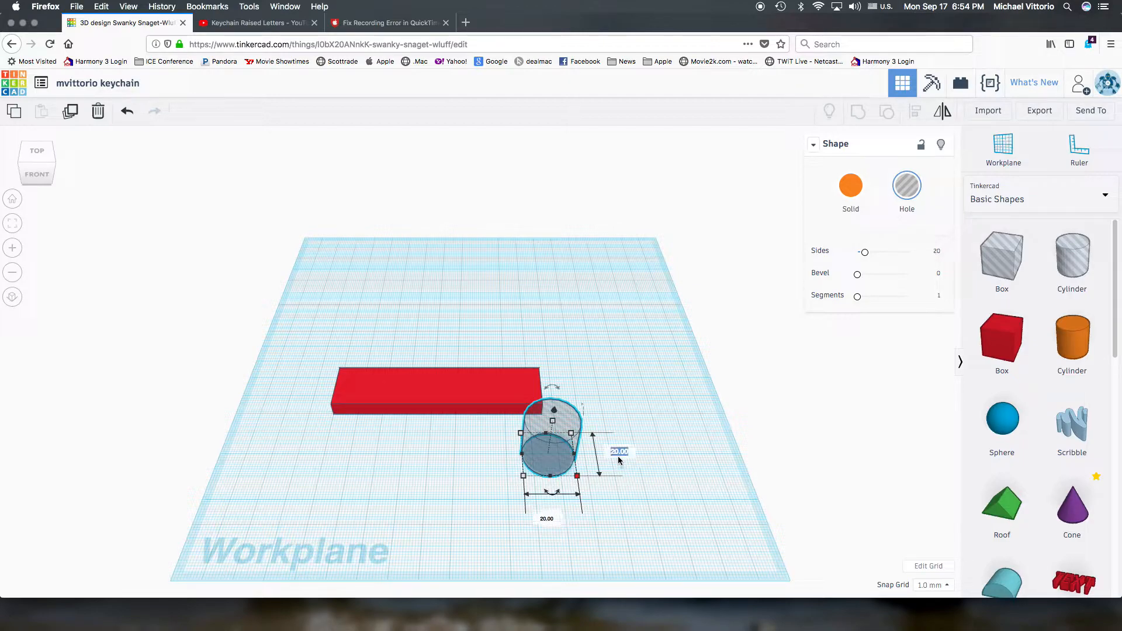
type("12")
key("Return")
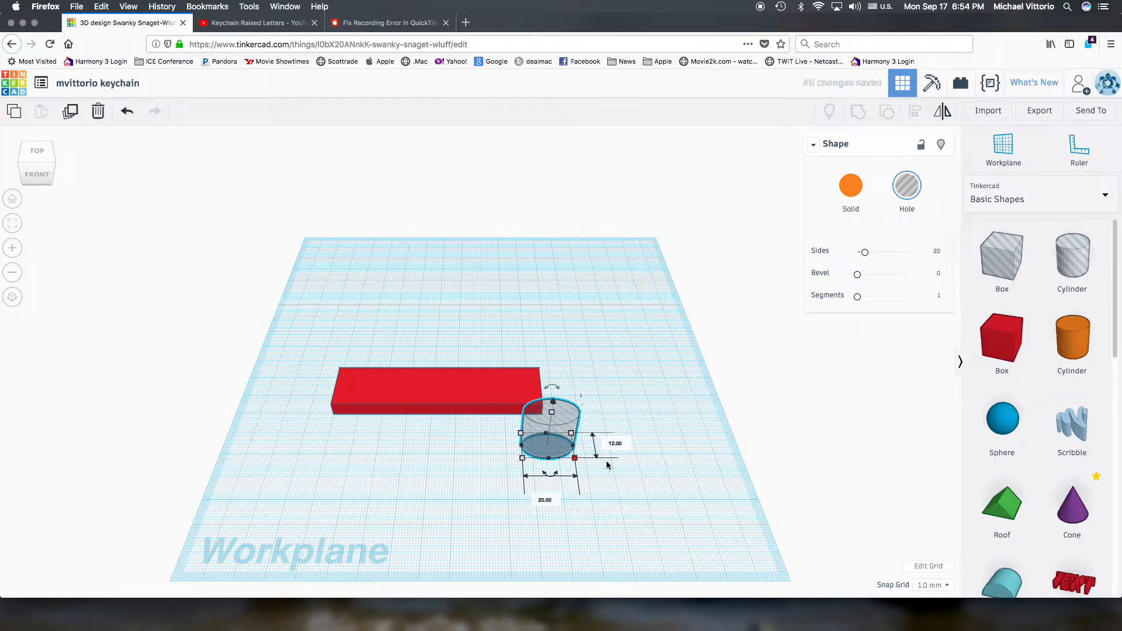
left_click(547, 500)
type("12")
key("Return")
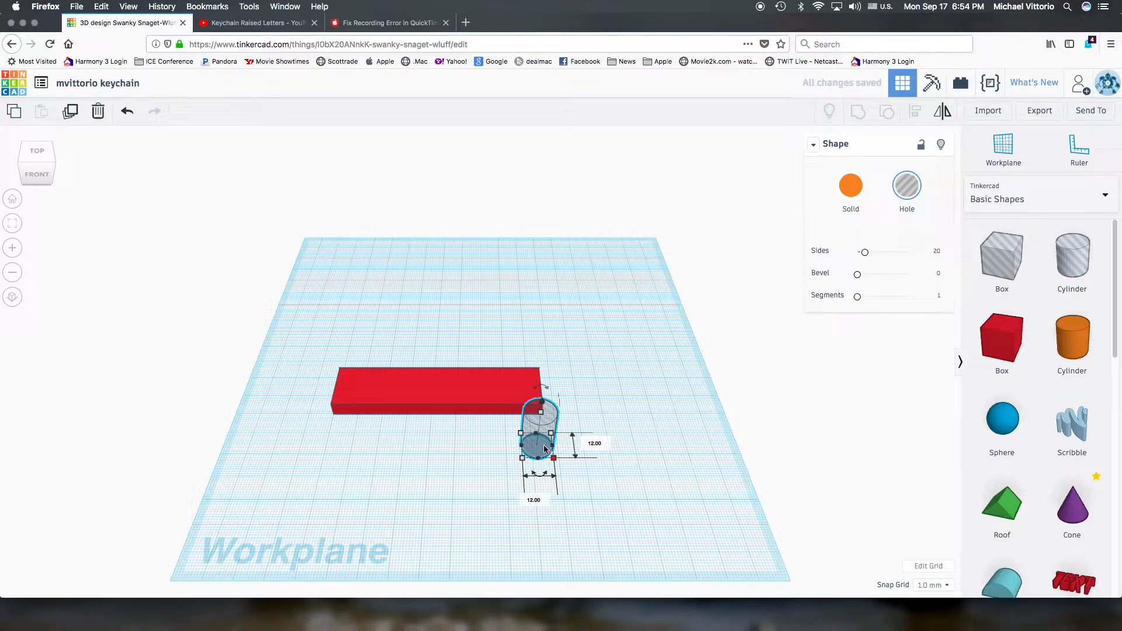
- Move the cylinder hole onto the right end of the red bar, within its edges
left_click_drag(544, 448, 528, 397)
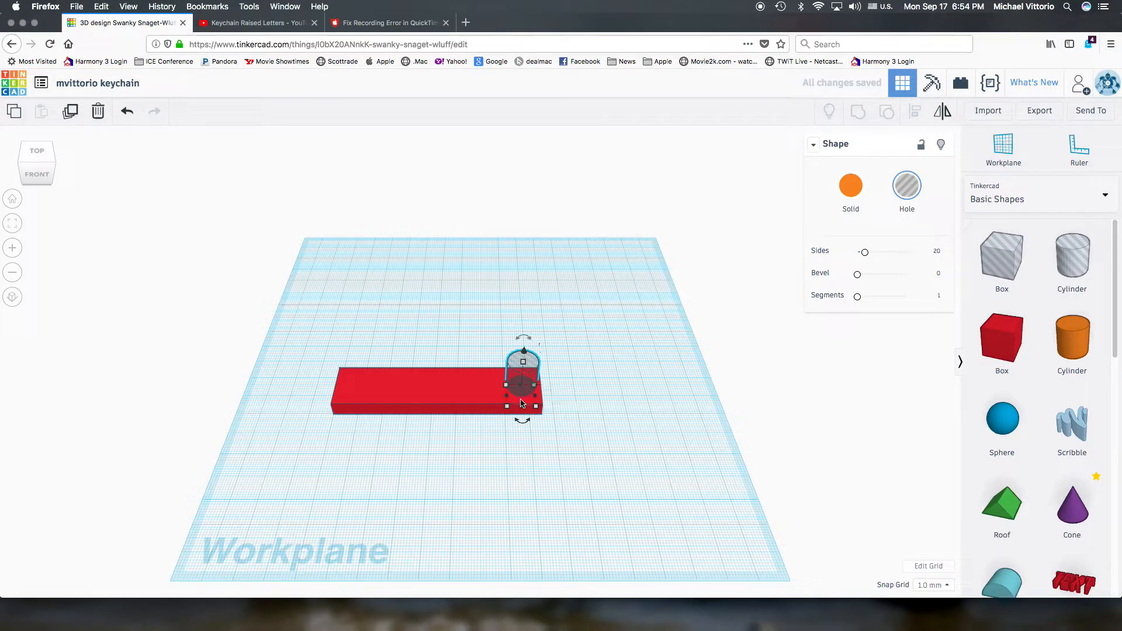
scroll(562, 431, "up", 5)
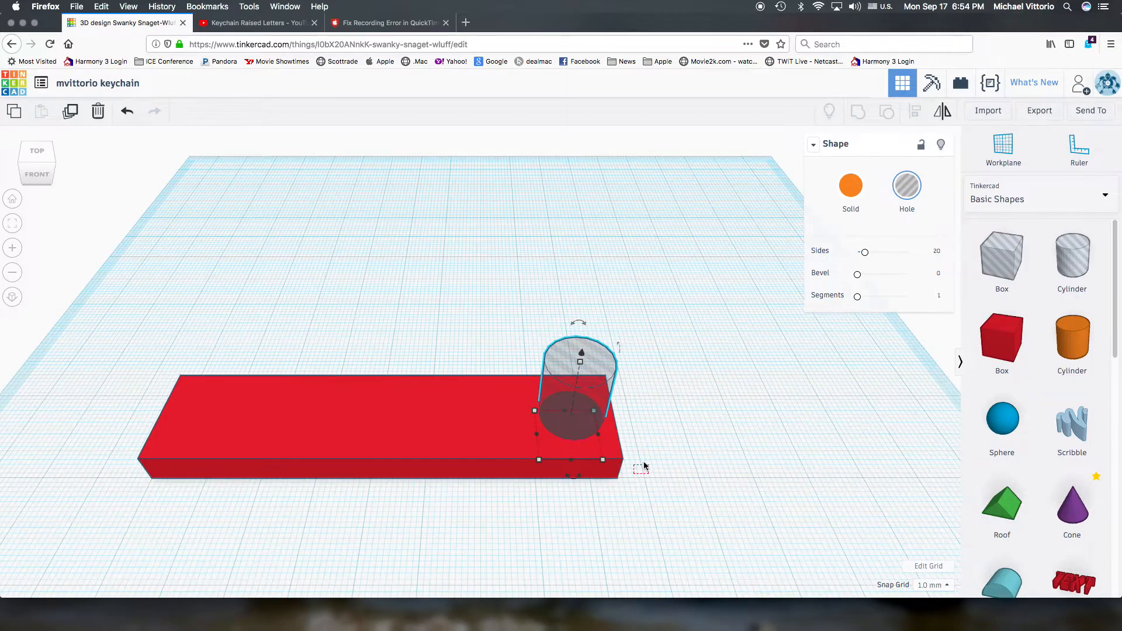
left_click(659, 453)
- Lower the cylinder hole to 5 mm below the workplane so it passes completely through the bar
right_click_drag(663, 421, 34, 157)
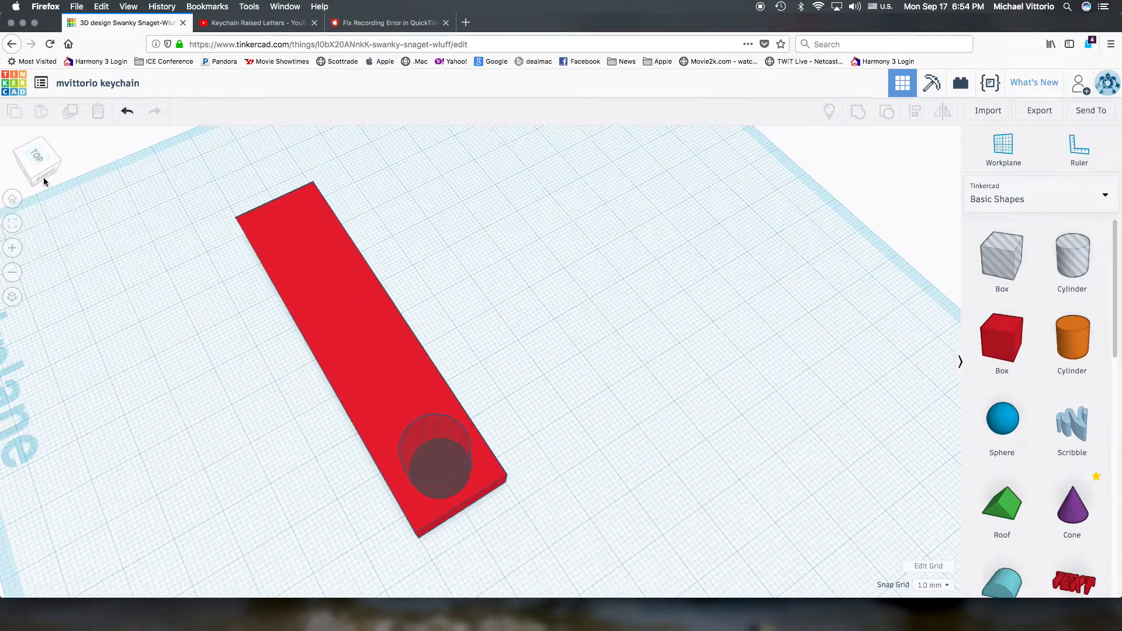
left_click(43, 176)
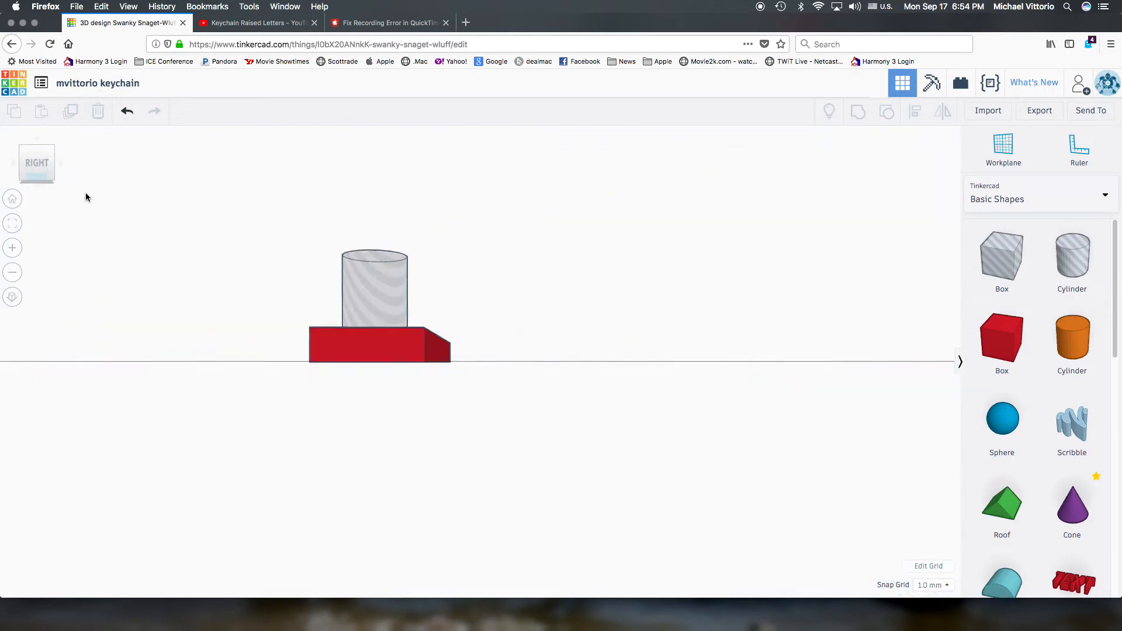
right_click_drag(182, 327, 211, 346)
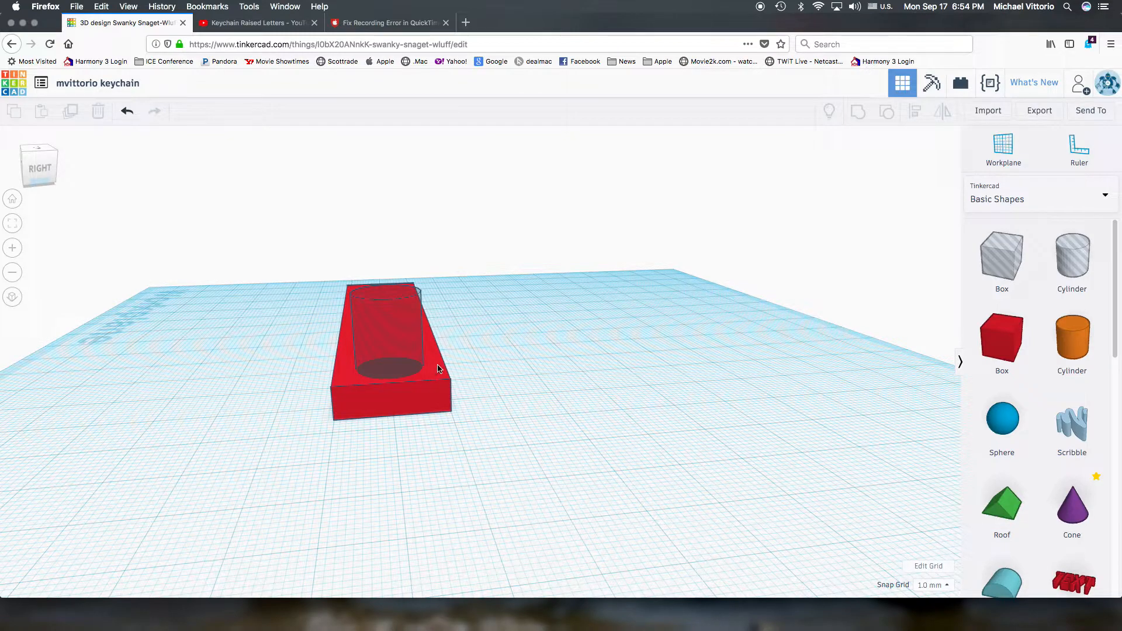
right_click_drag(229, 405, 245, 421)
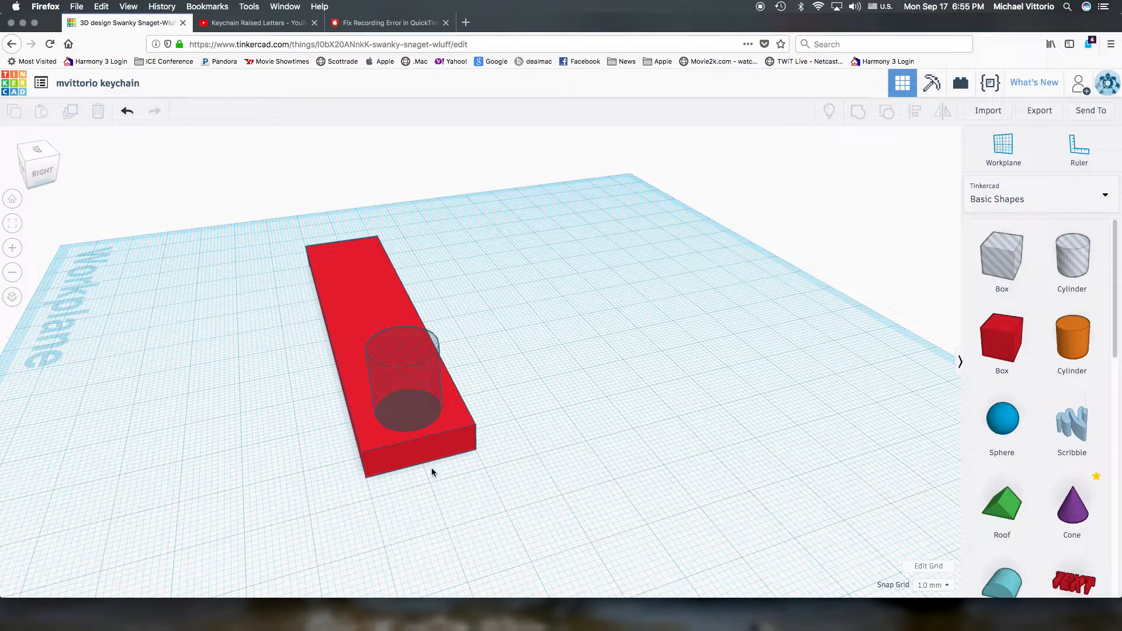
right_click_drag(226, 422, 457, 389)
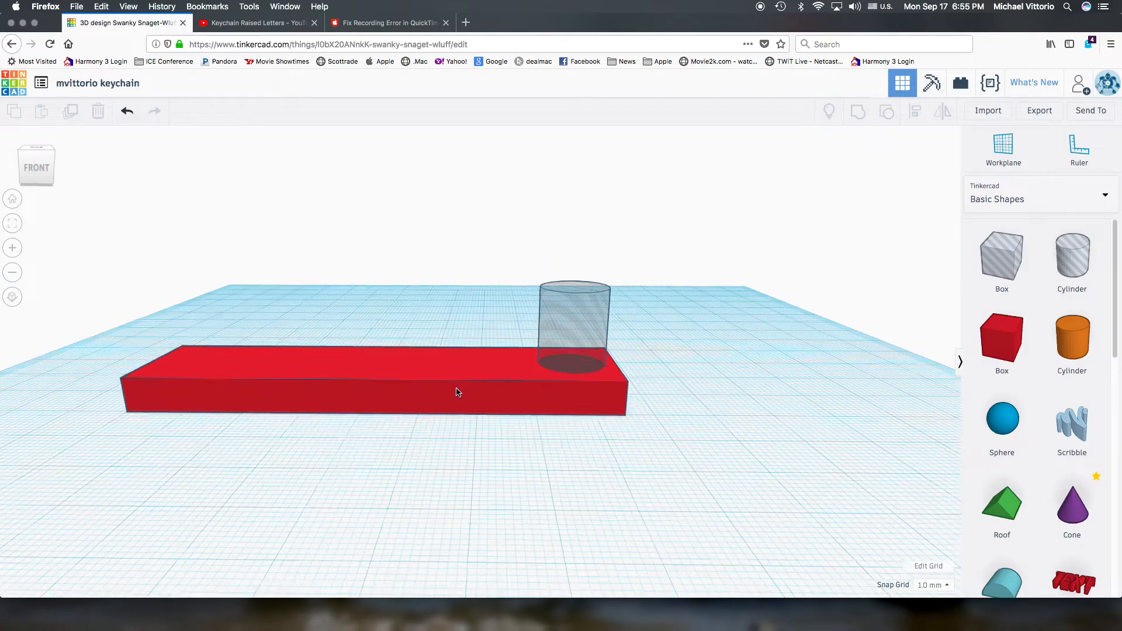
left_click(585, 309)
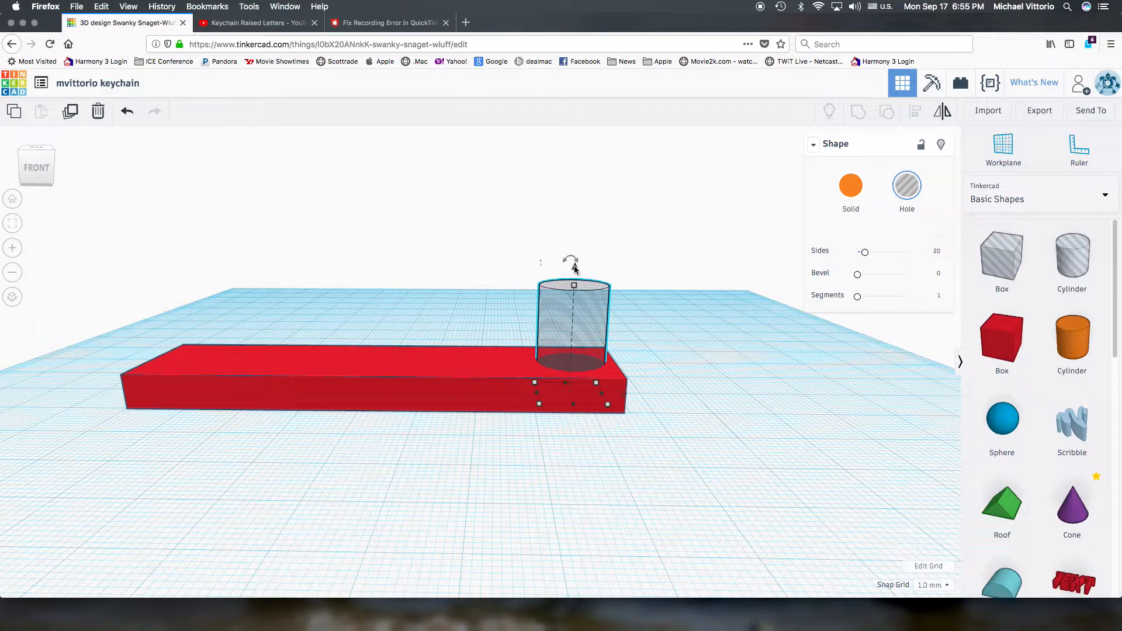
left_click_drag(575, 272, 573, 301)
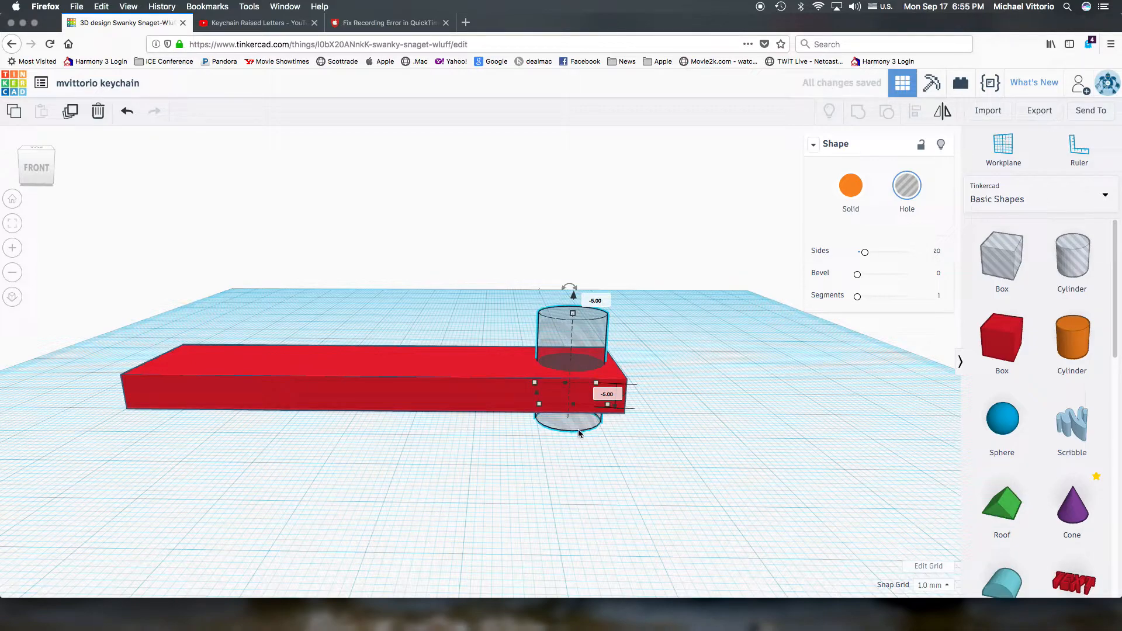
left_click(492, 457)
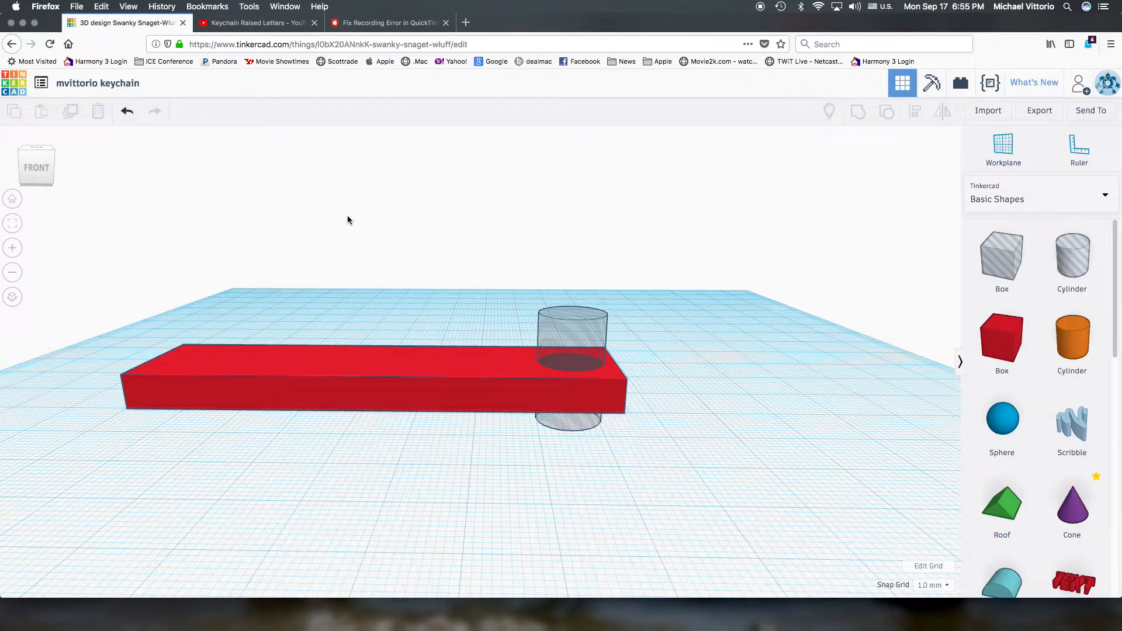
- Group the red bar with the cylinder hole to cut the keyring opening
right_click_drag(376, 241, 379, 276)
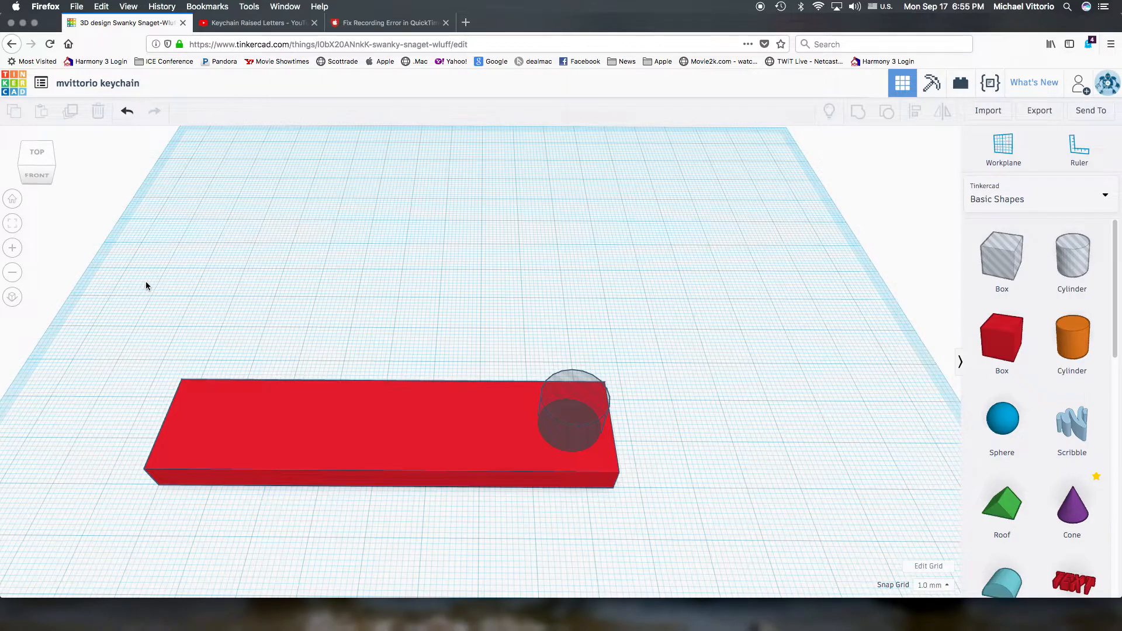
left_click_drag(164, 413, 671, 525)
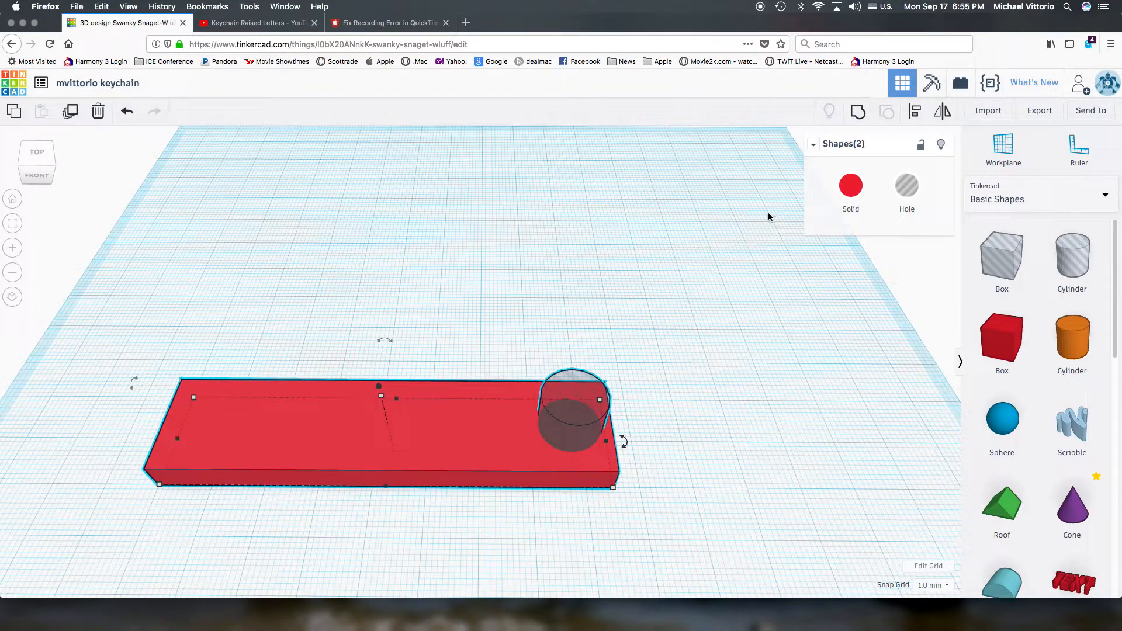
left_click(857, 113)
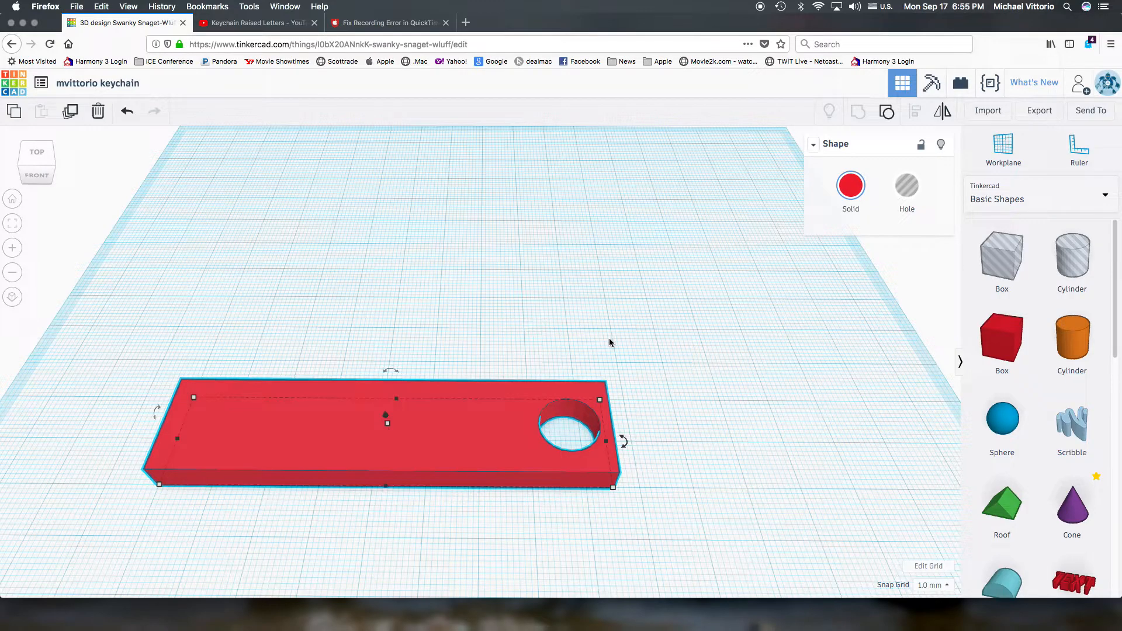
- Change the grouped keychain bar's solid colour to the medium dark blue preset
scroll(738, 349, "down", 3)
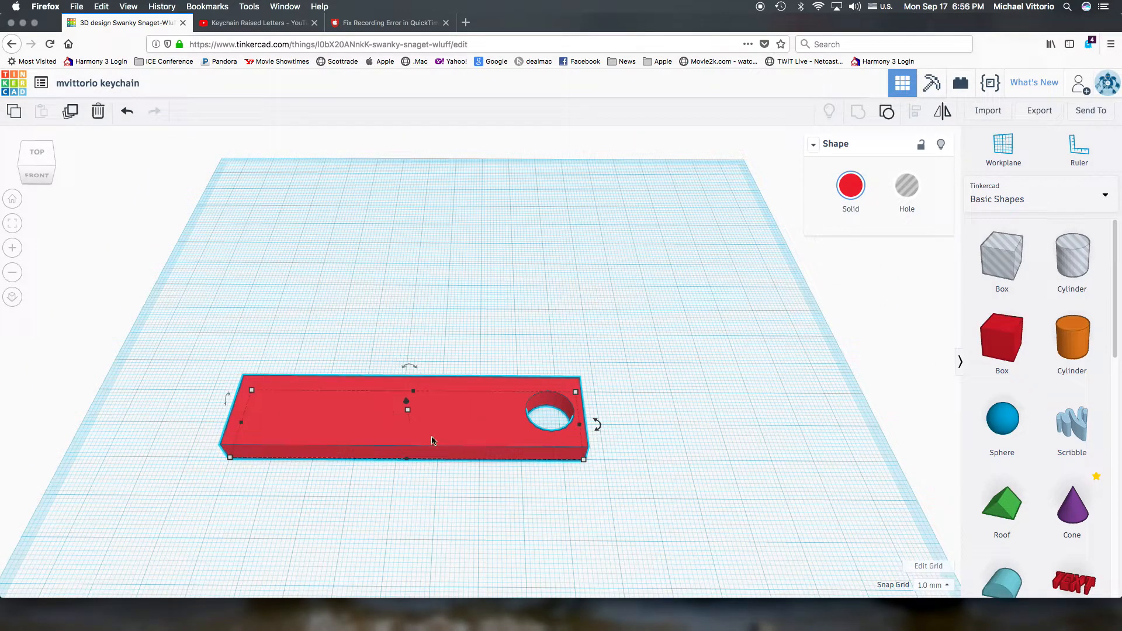
left_click(852, 188)
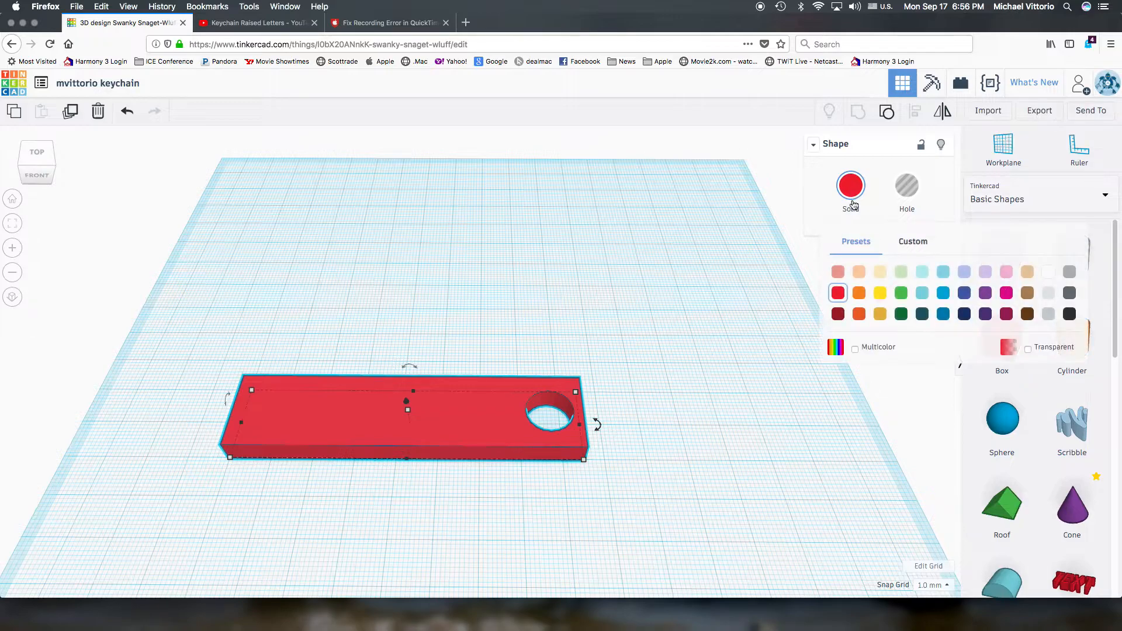
left_click(963, 293)
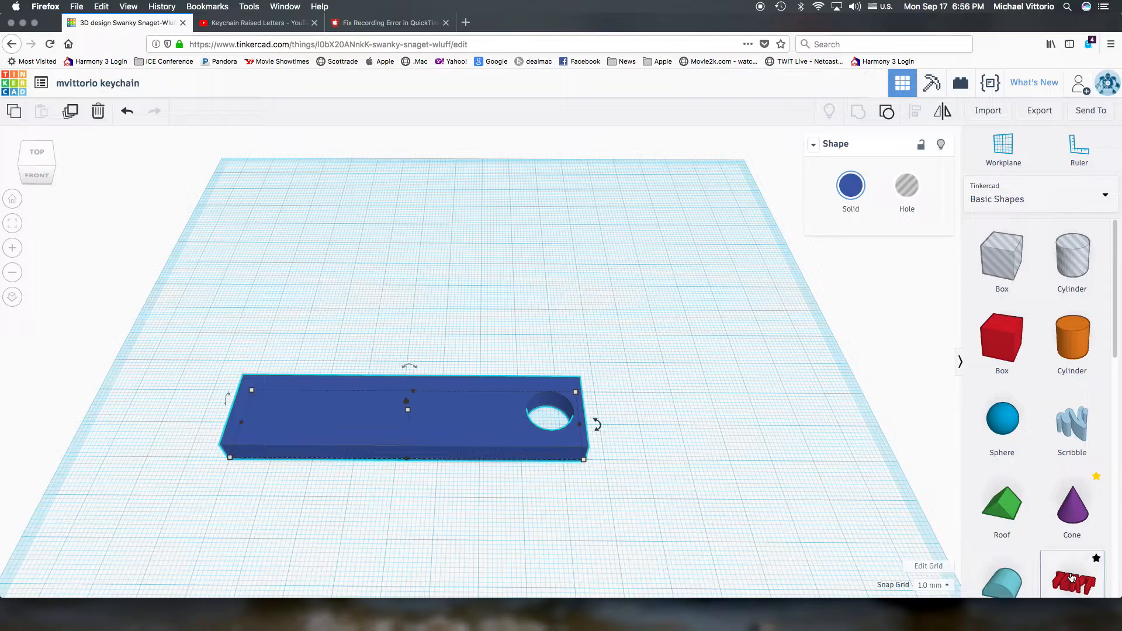
- Add a red text shape in front of the blue keychain bar and set its text to "Tipton"
left_click_drag(1035, 566, 393, 544)
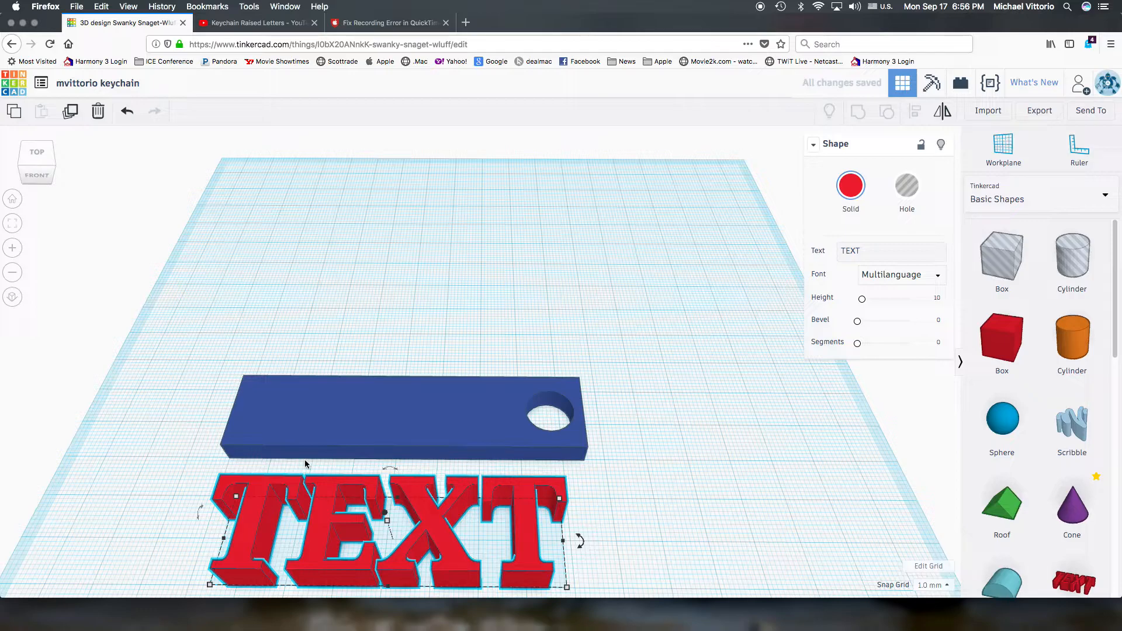
scroll(304, 459, "down", 2)
scroll(304, 461, "down", 2)
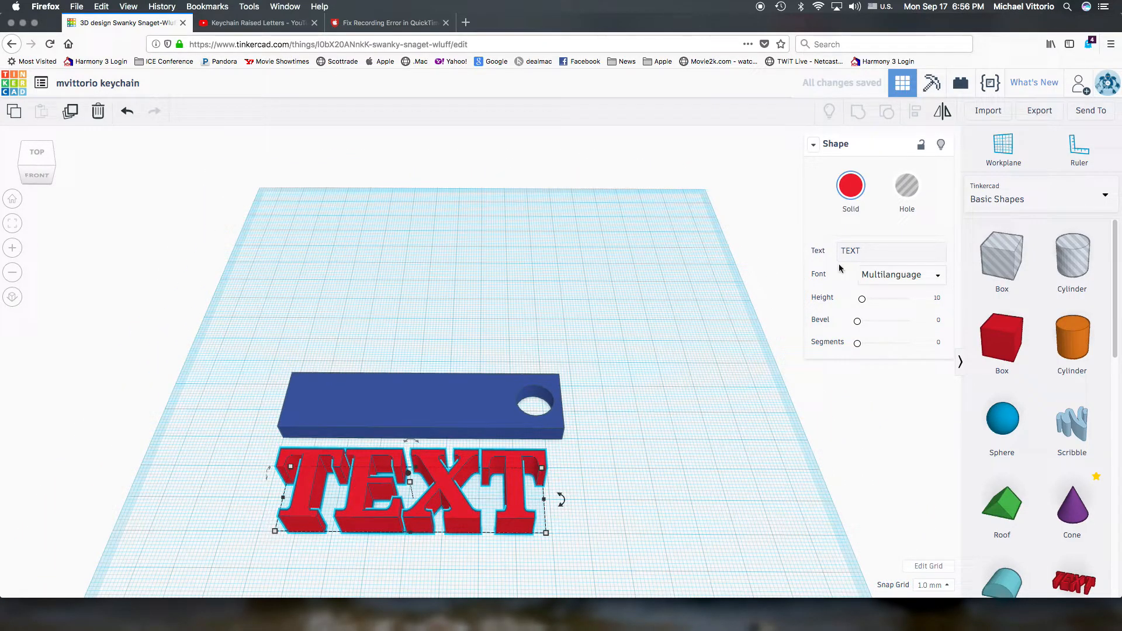
double_click(864, 250)
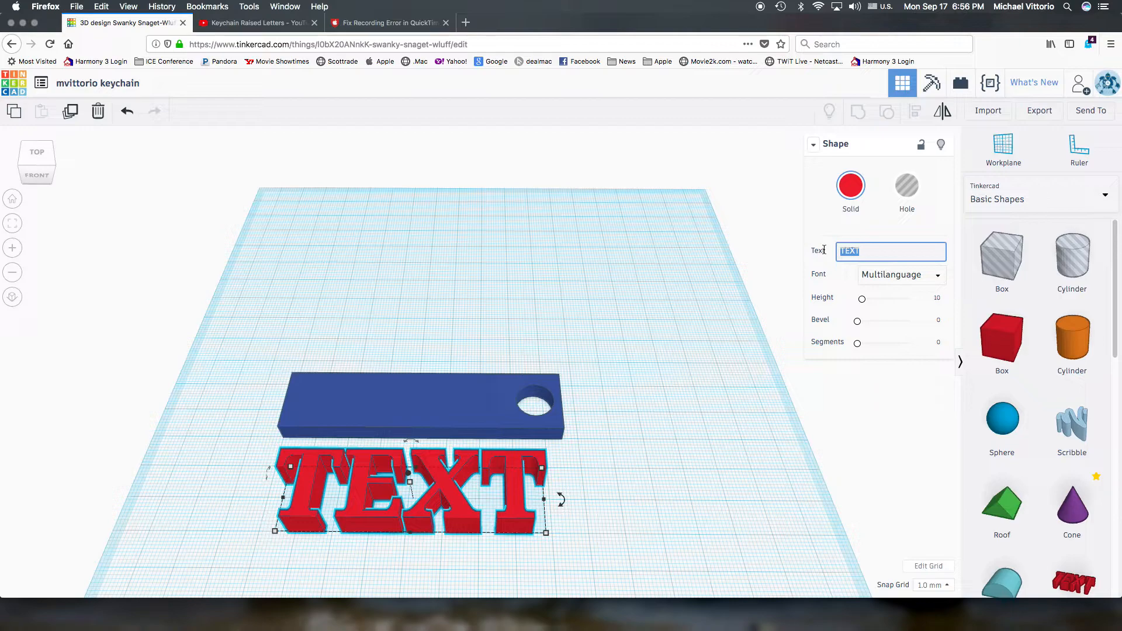
type("Ti")
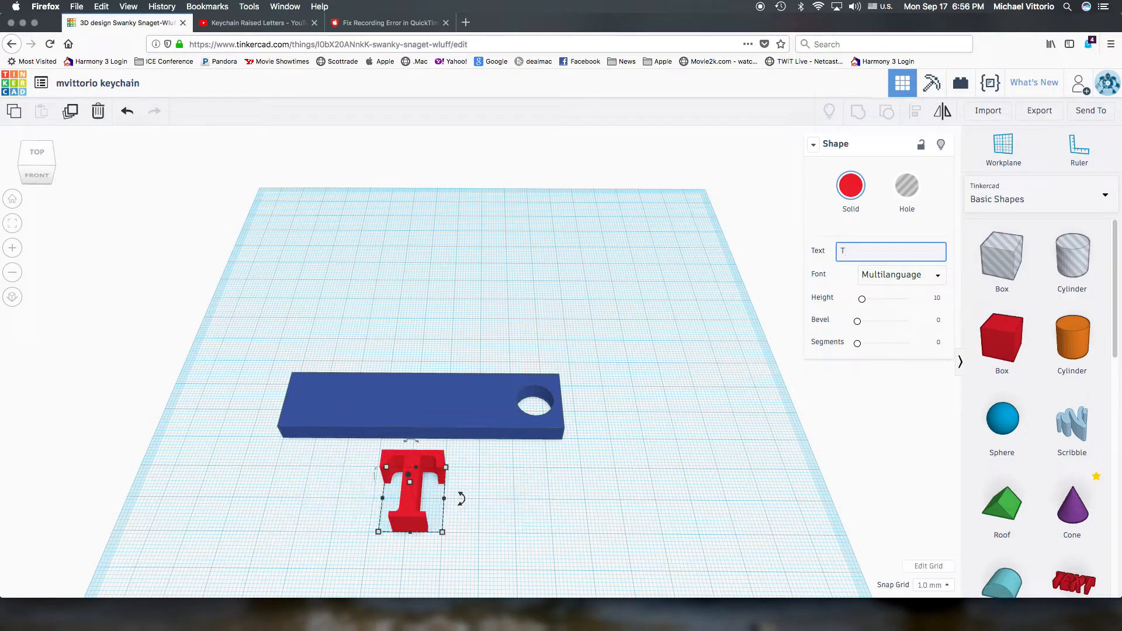
type("pto")
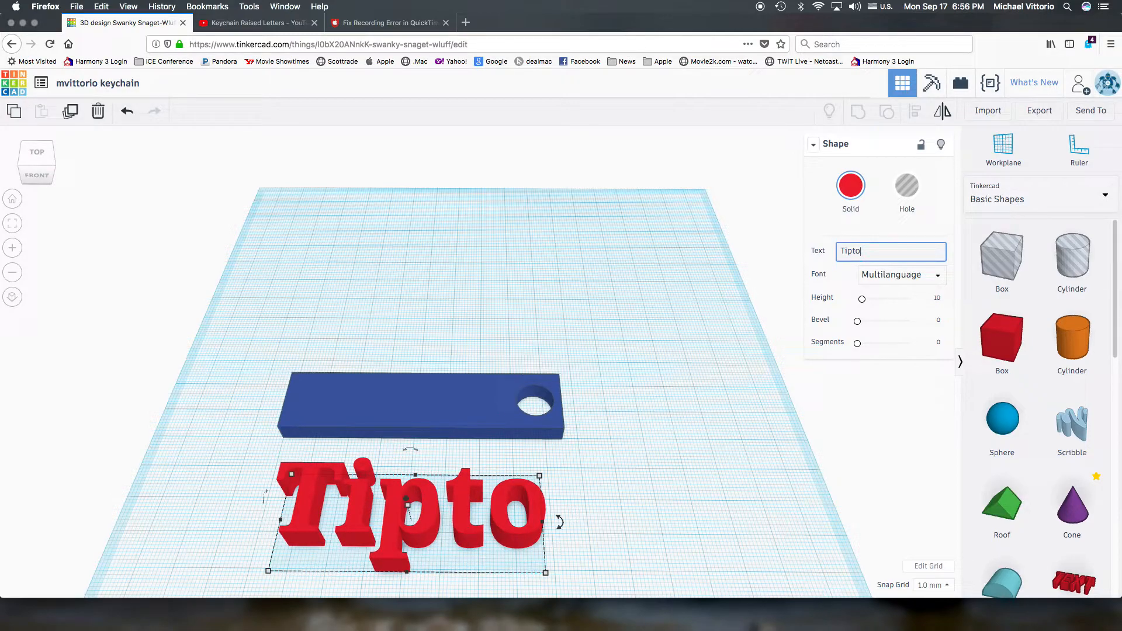
type("n")
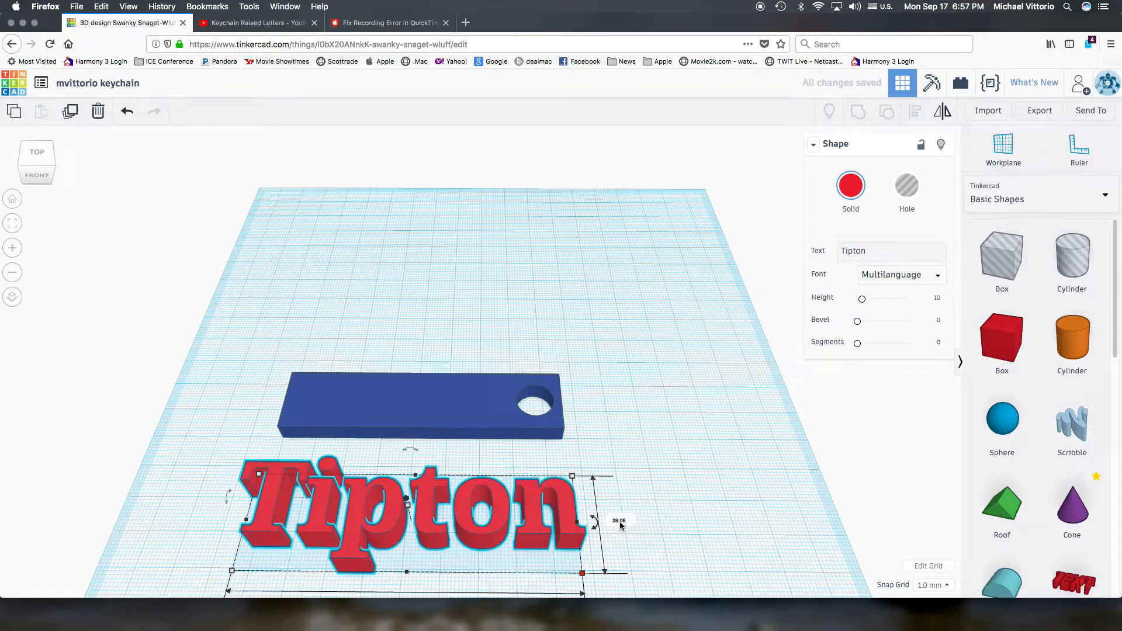
- Resize the "Tipton" text to 18 mm deep and 60 mm wide
left_click(620, 521)
type("18")
key("Return")
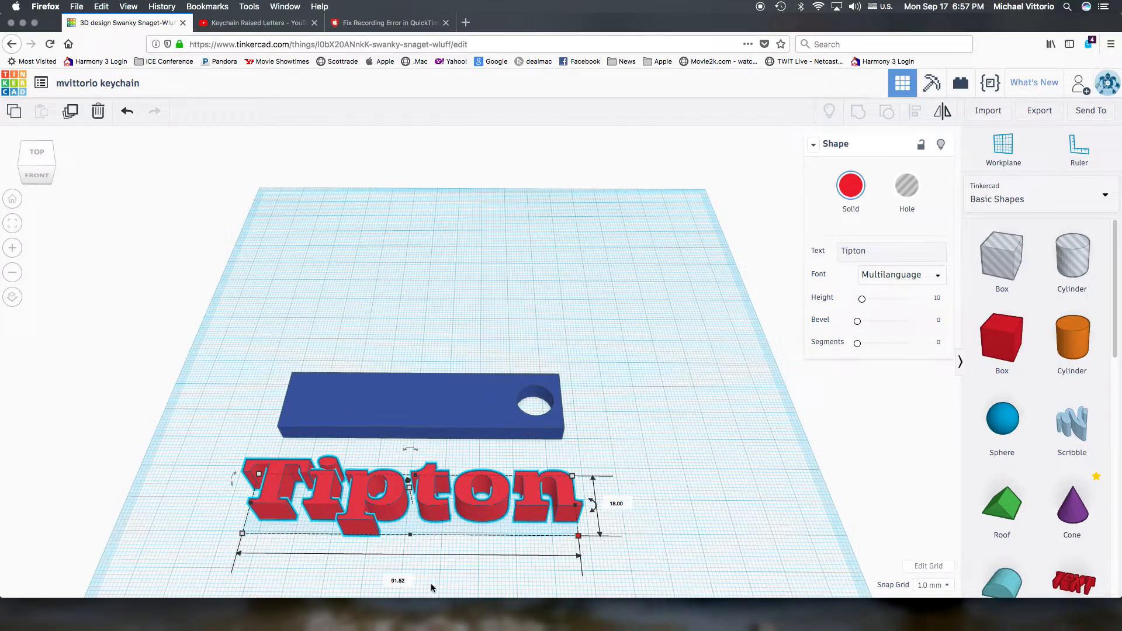
left_click(400, 580)
type("60")
key("Return")
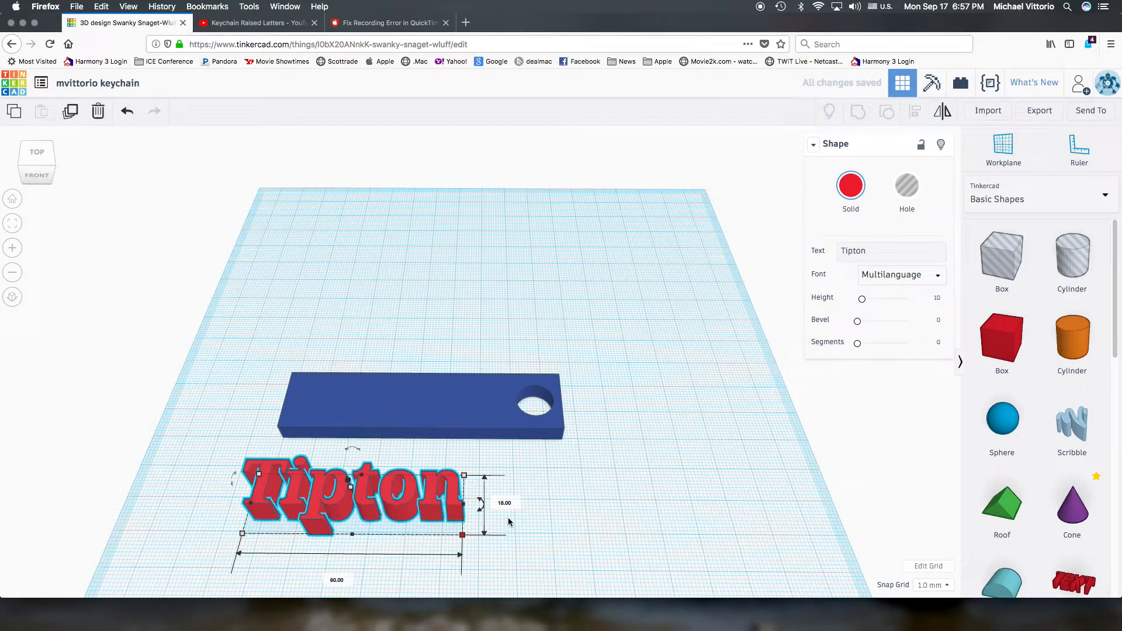
- Set the "Tipton" text's overall height above the workplane to 8 mm
right_click_drag(552, 527, 559, 475)
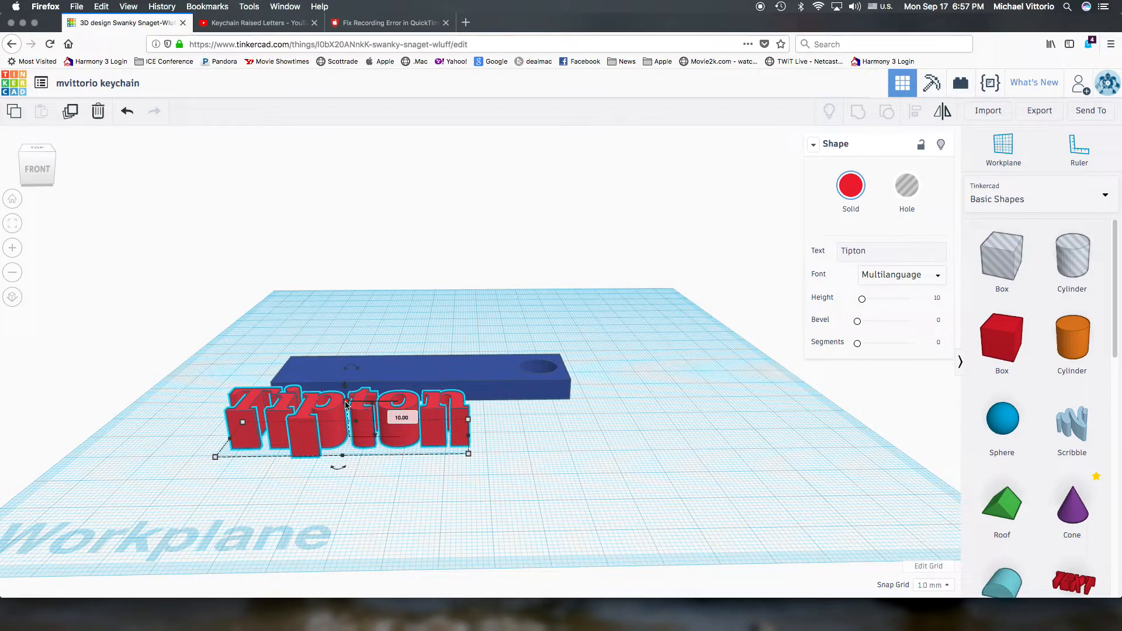
left_click(401, 418)
type("8")
key("Return")
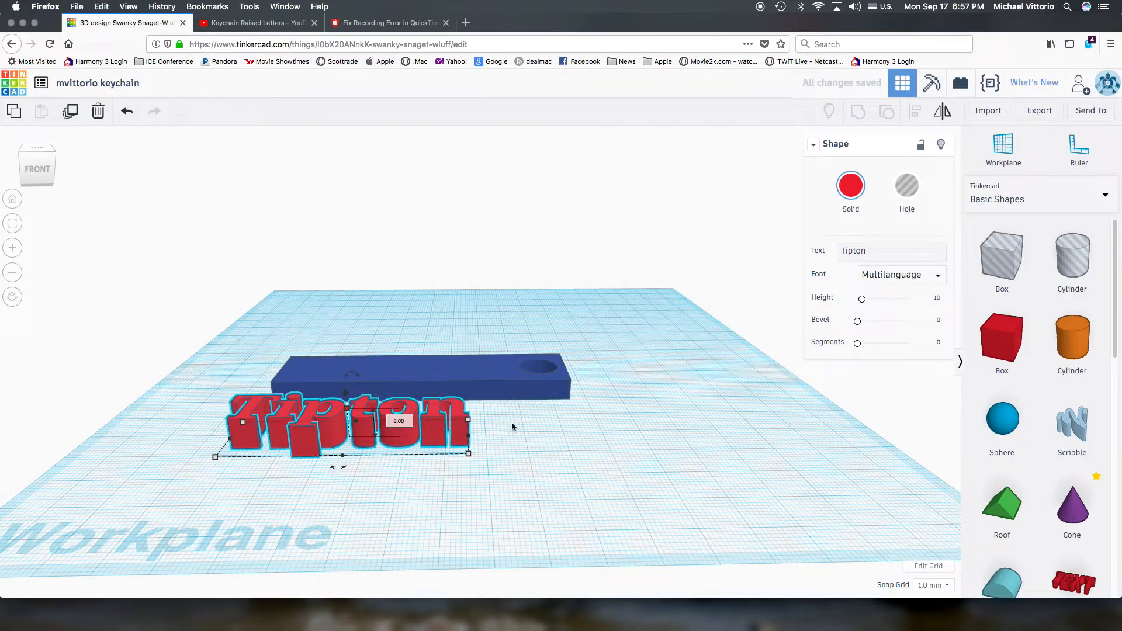
- Move the "Tipton" text onto the blue bar, within its edges and clear of the keyring hole
right_click_drag(528, 457, 520, 512)
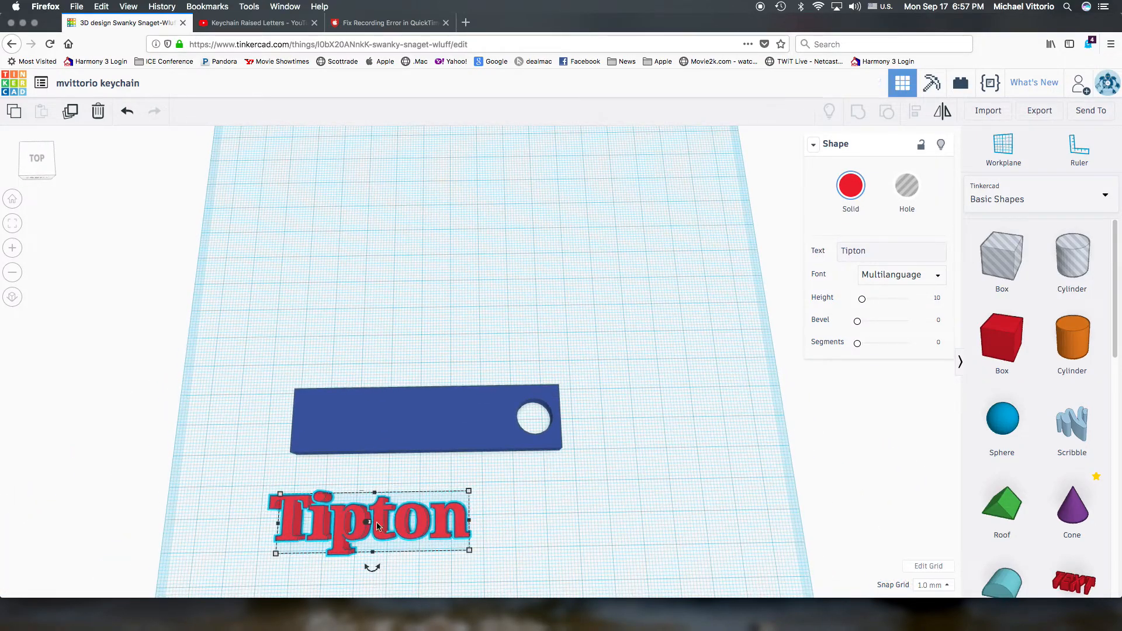
left_click_drag(377, 526, 409, 422)
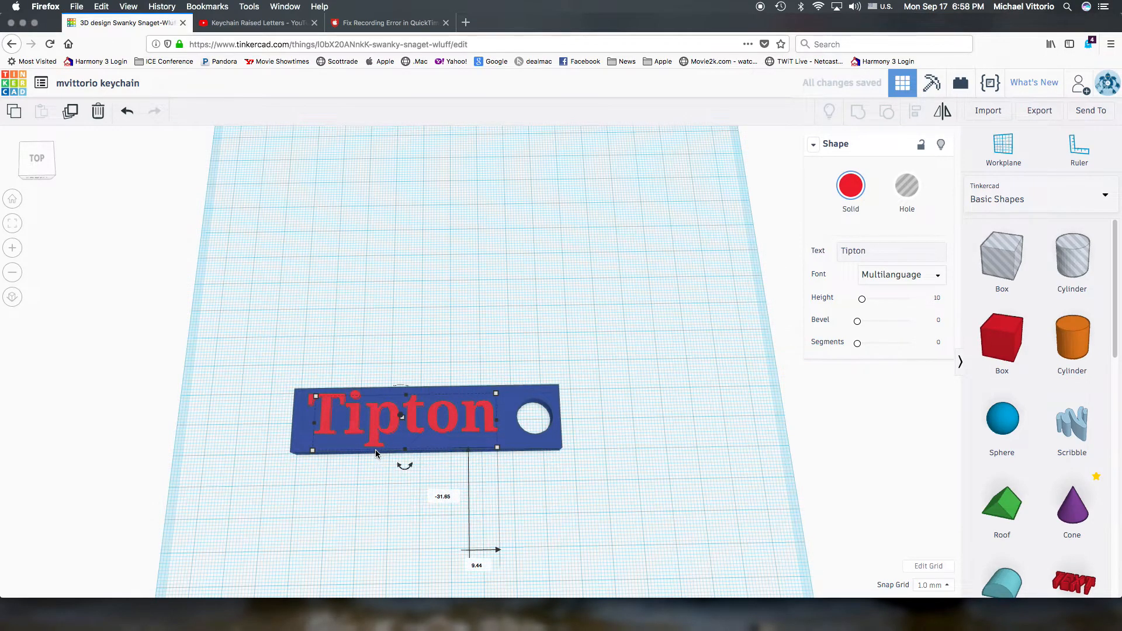
scroll(375, 450, "up", 5)
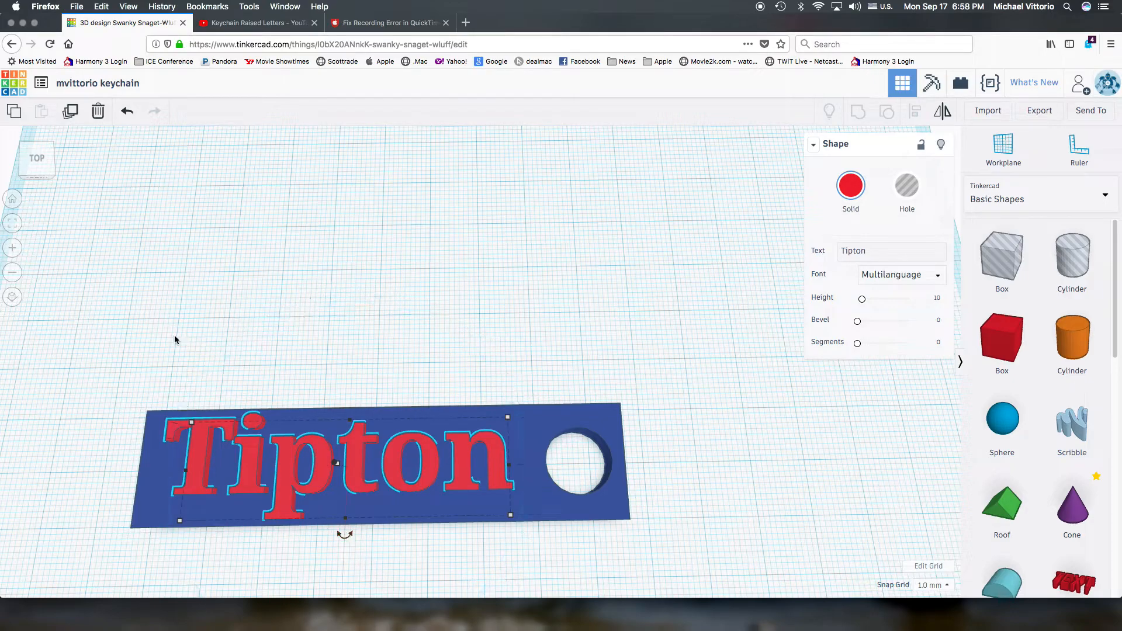
- Group the "Tipton" text with the blue bar and view the raised lettering from a low front angle
left_click_drag(65, 314, 683, 575)
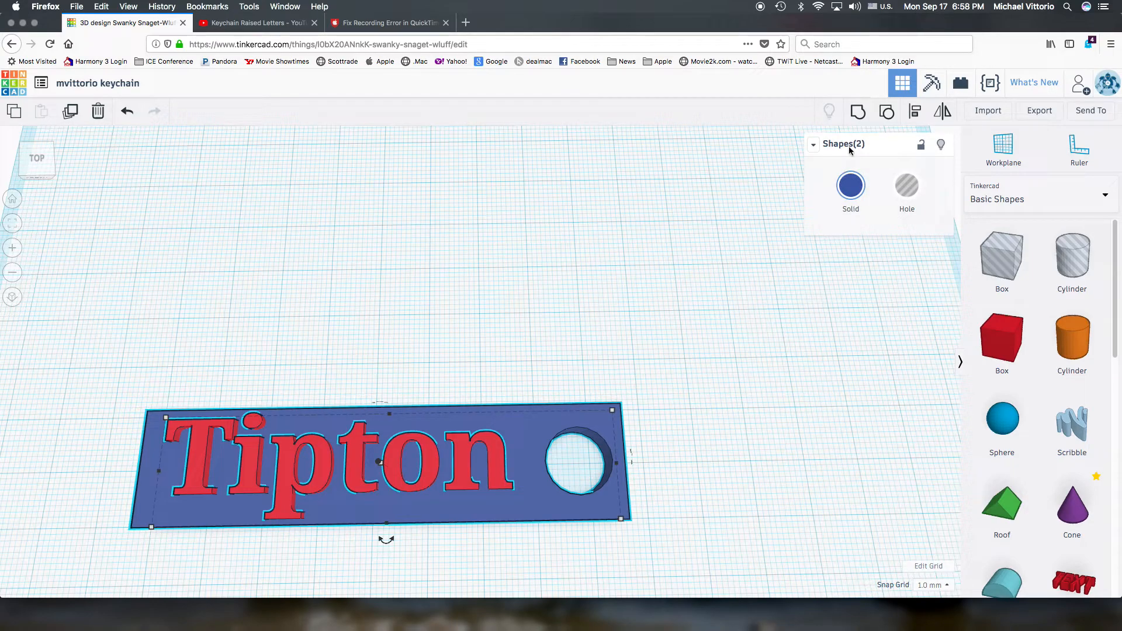
left_click(857, 112)
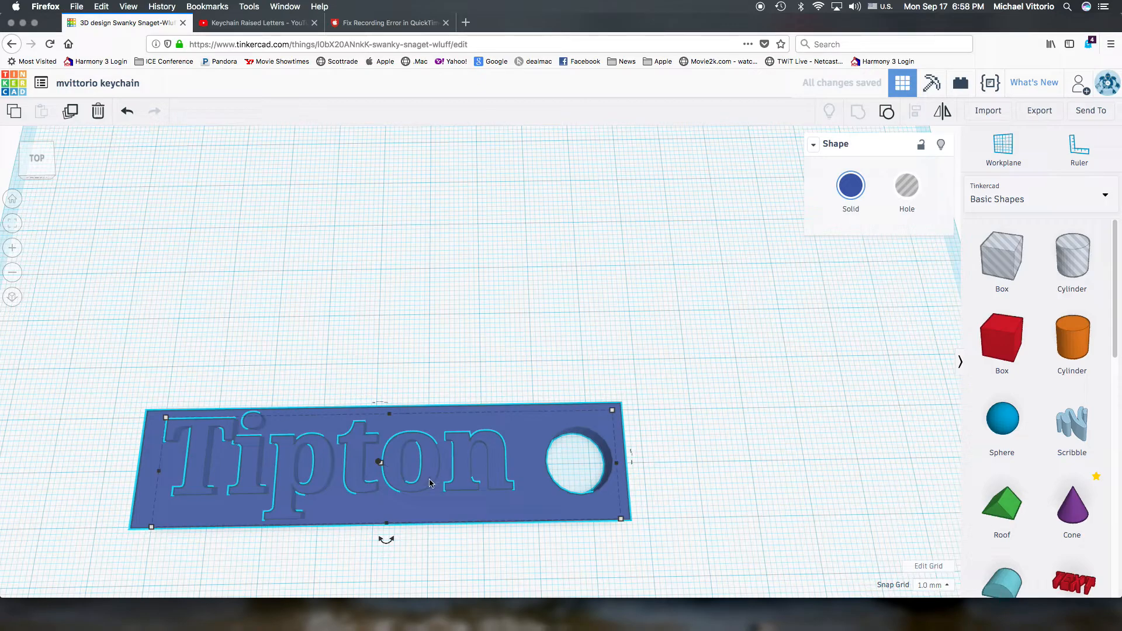
right_click_drag(734, 465, 706, 394)
left_click(435, 391)
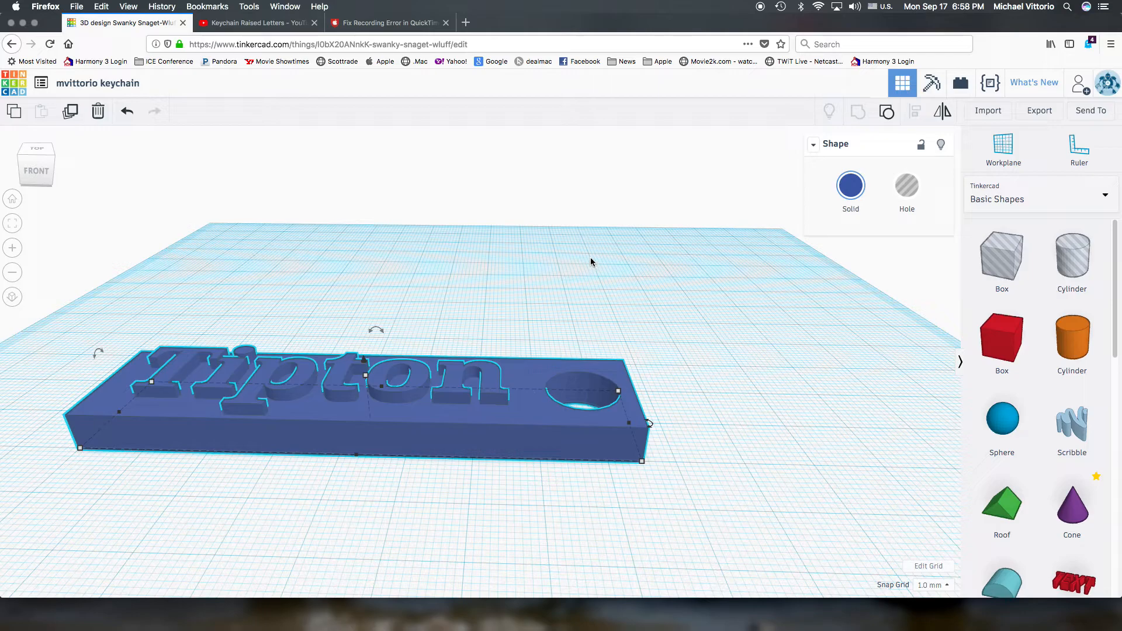
- Export the selected keychain as an STL file, save the download, and deselect the model
left_click(1039, 112)
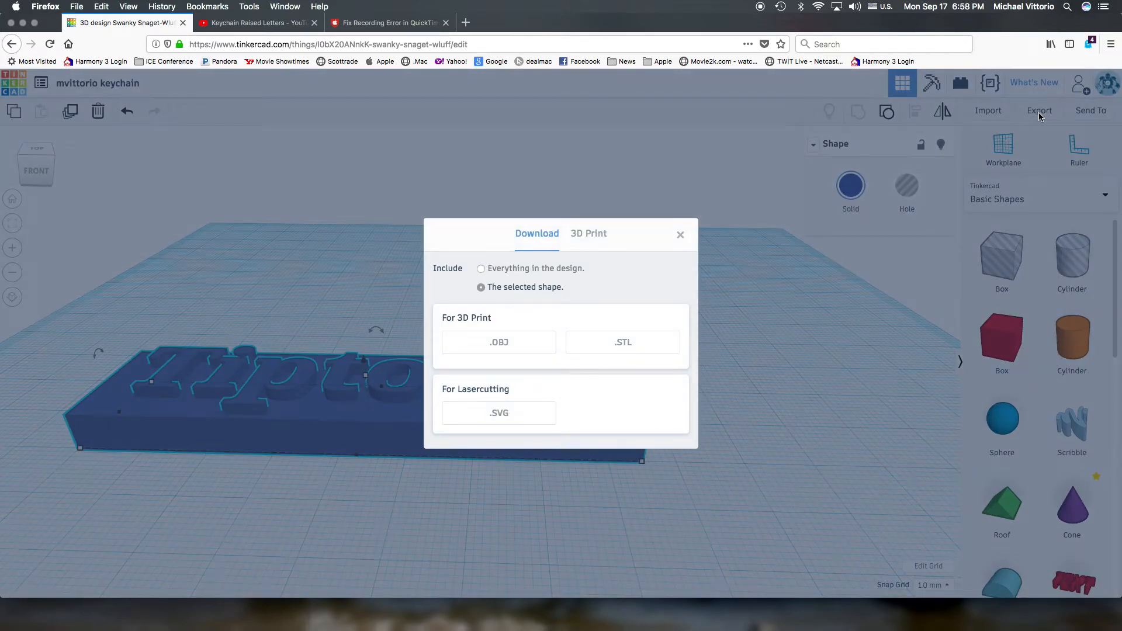
left_click(626, 349)
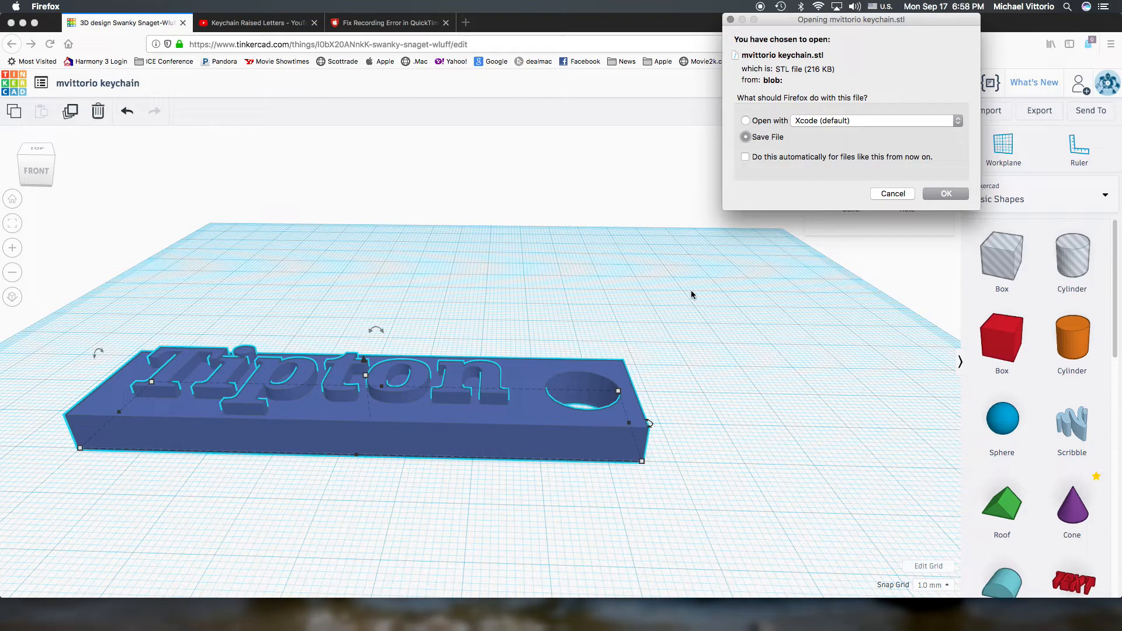
left_click(940, 193)
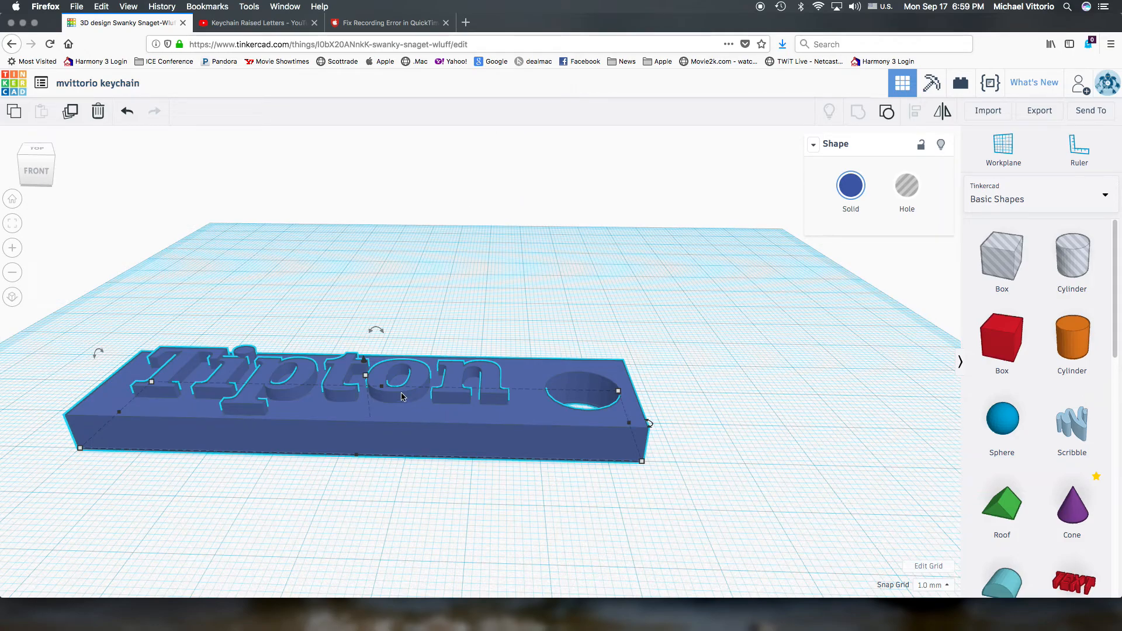
left_click(707, 280)
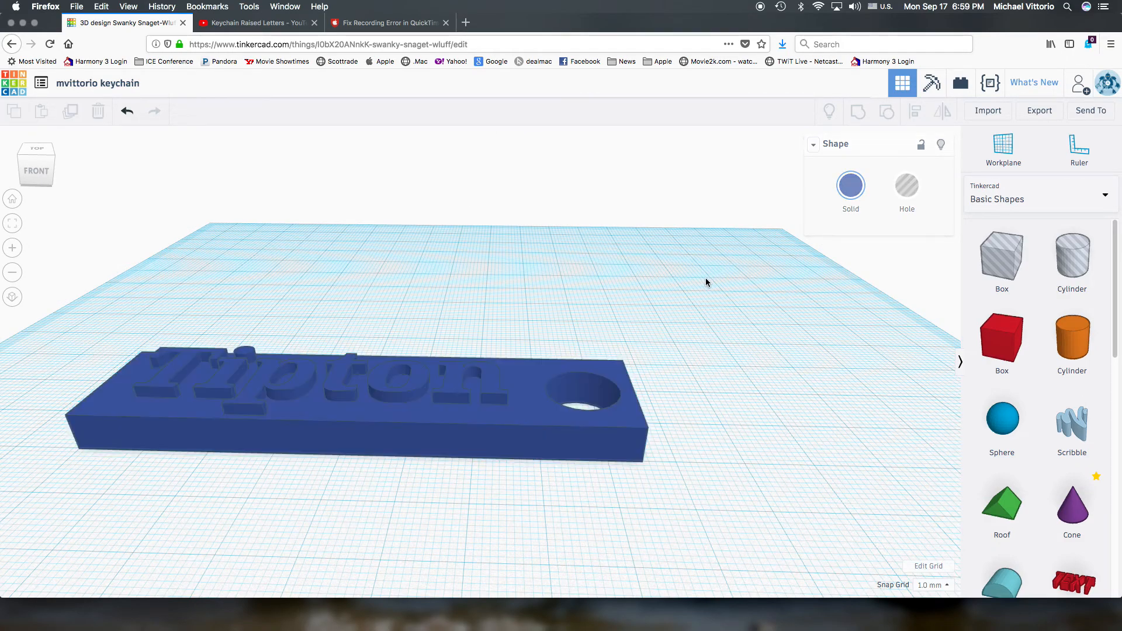